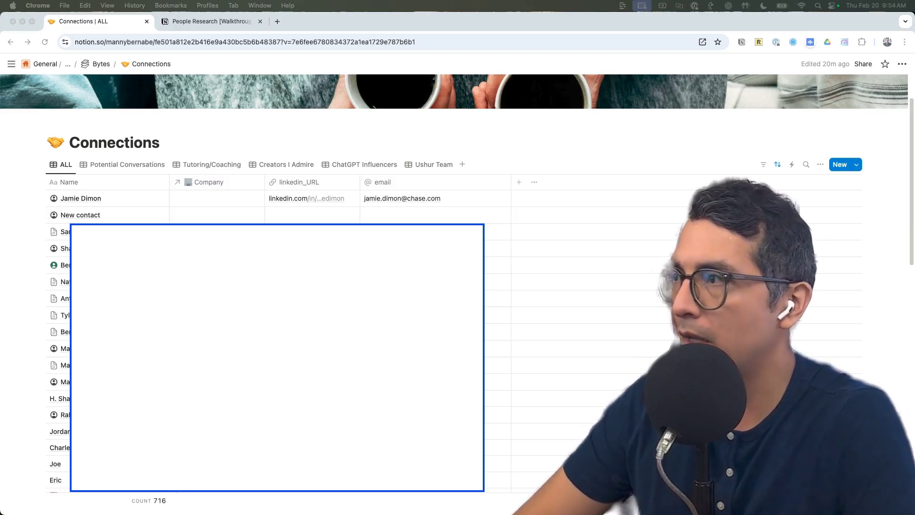
Step: Create a new contact as a full page and paste the contact's e-mail address into its email property
left_click(838, 165)
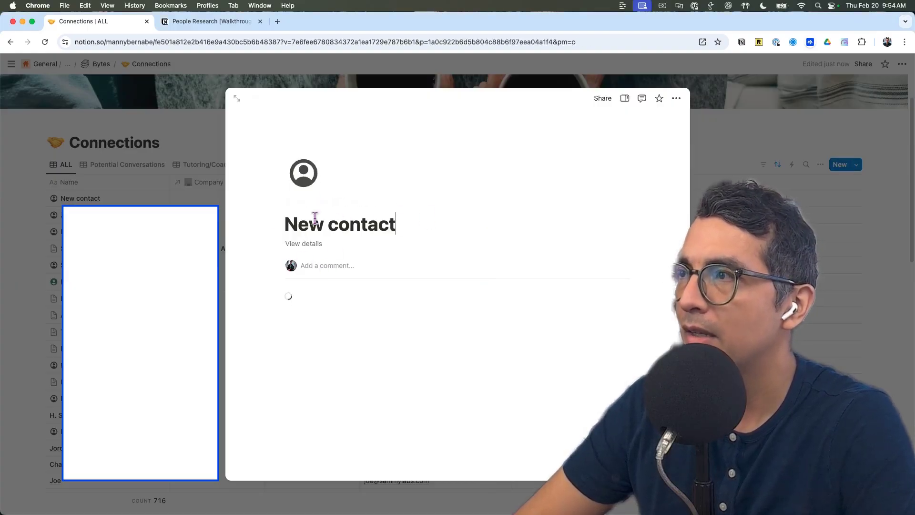
left_click(237, 98)
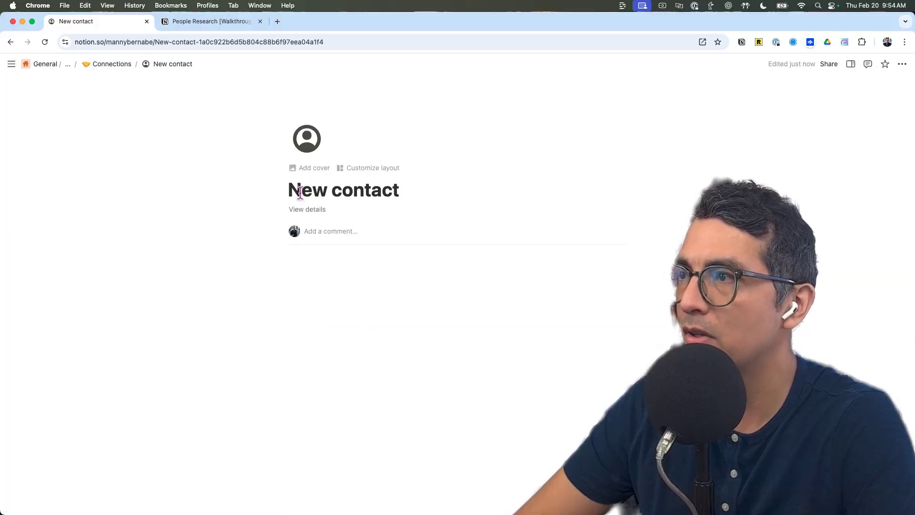
left_click(307, 210)
left_click(713, 142)
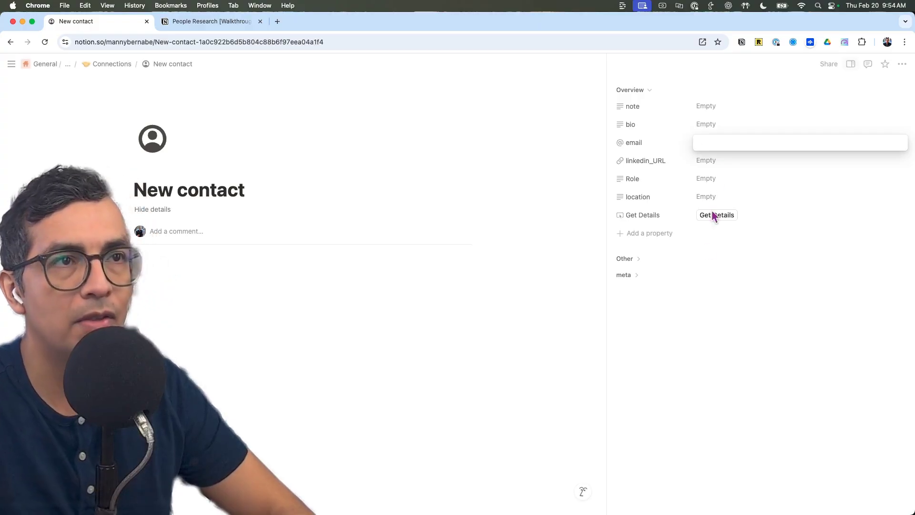
key("super+v")
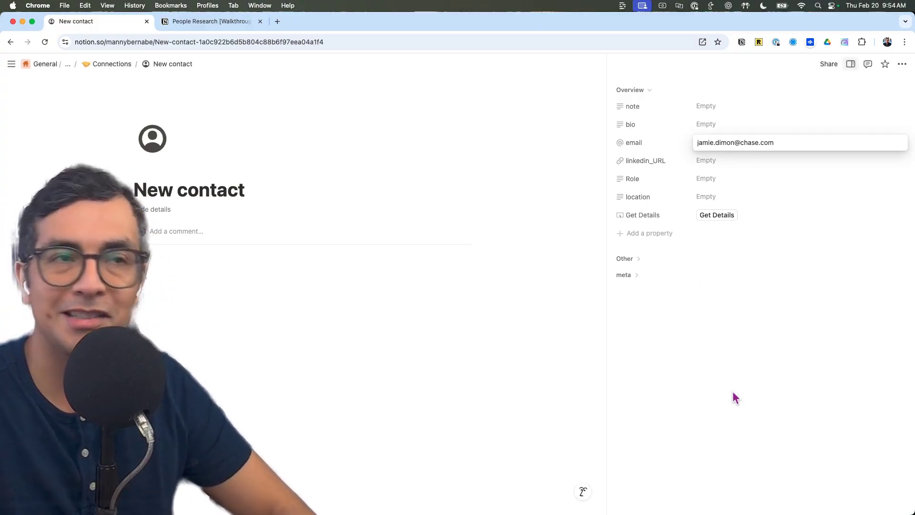
left_click(730, 399)
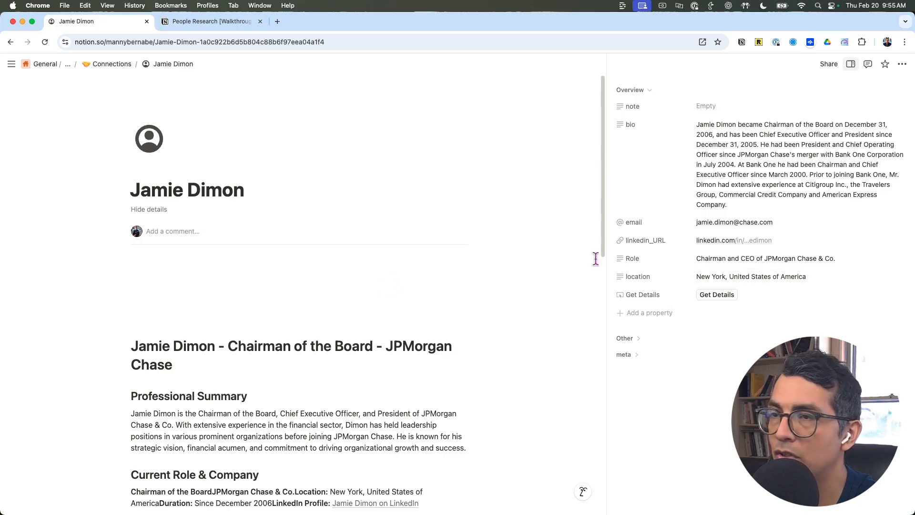
scroll(353, 276, "down", 5)
scroll(351, 279, "down", 4)
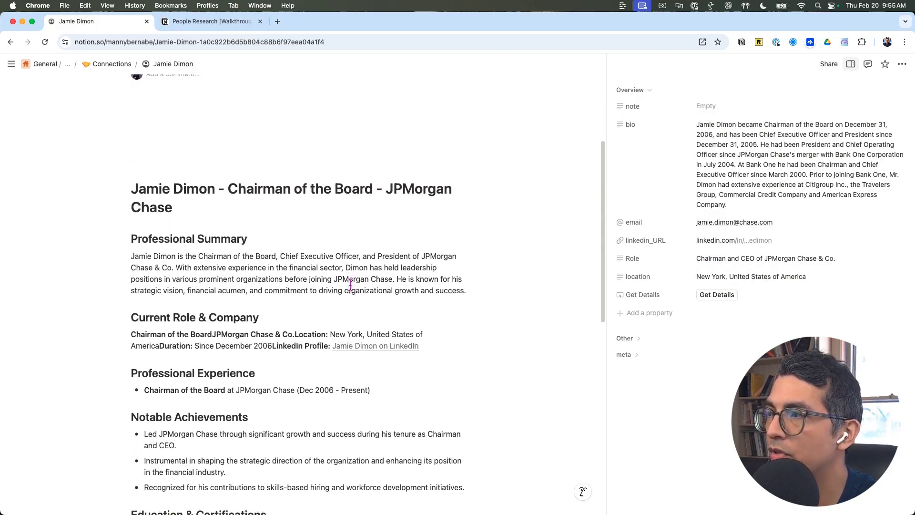
scroll(351, 285, "down", 10)
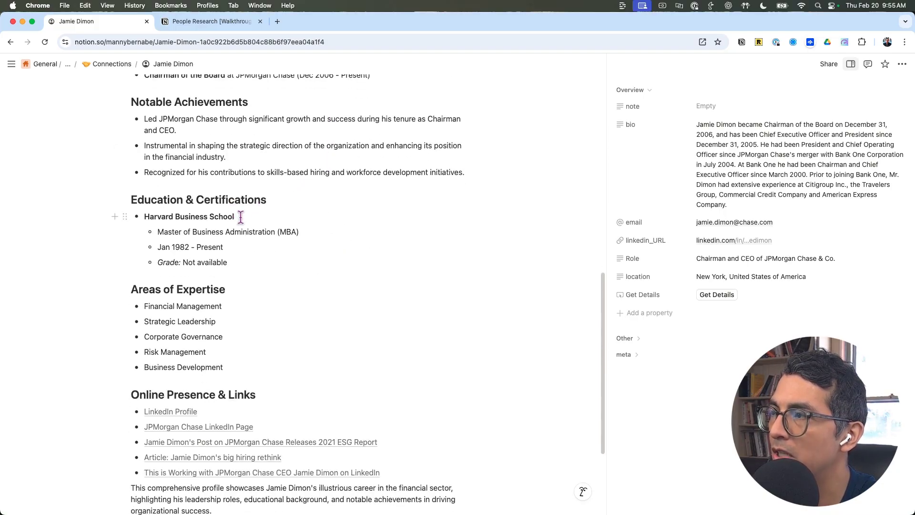
scroll(260, 235, "down", 4)
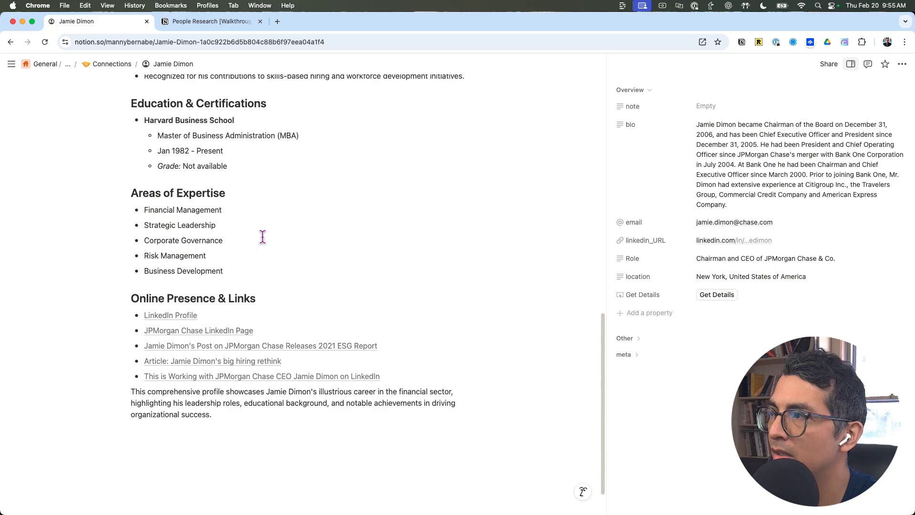
scroll(257, 210, "down", 2)
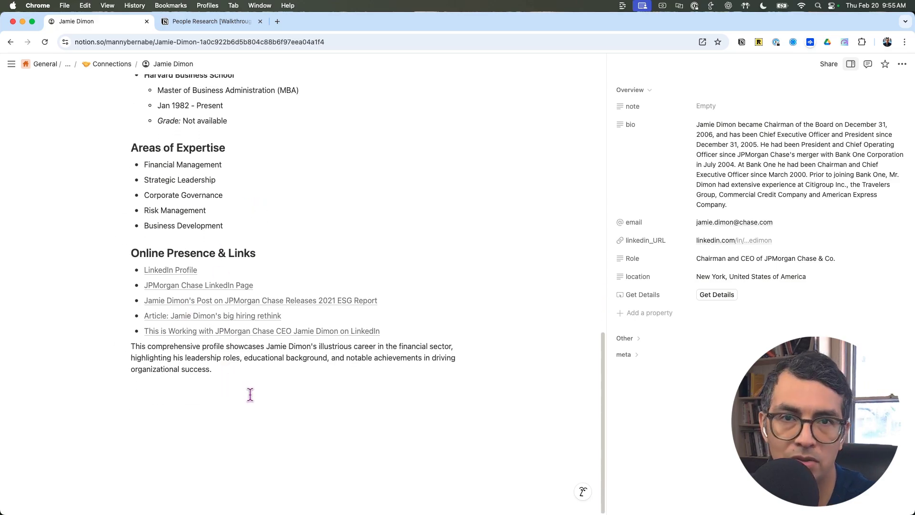
scroll(281, 409, "up", 11)
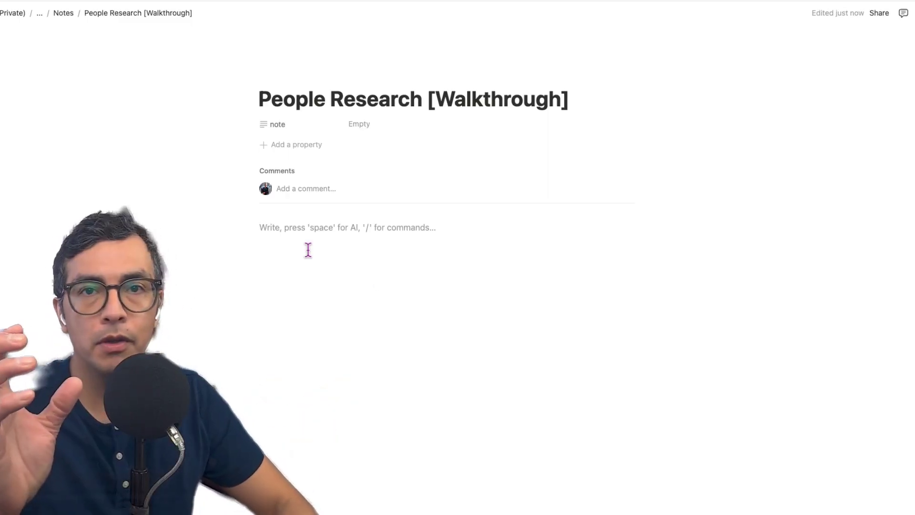
Step: Insert an inline database on the page titled connections_demo_3
type("/dat")
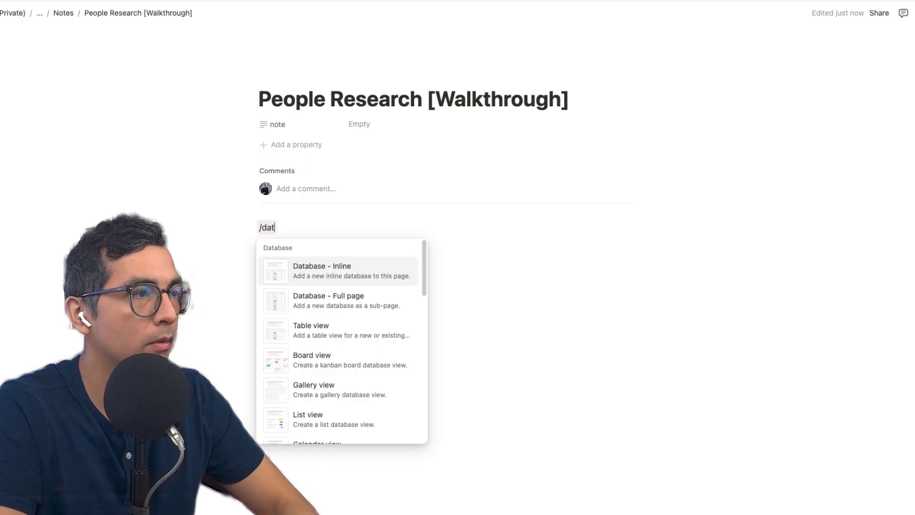
left_click(357, 280)
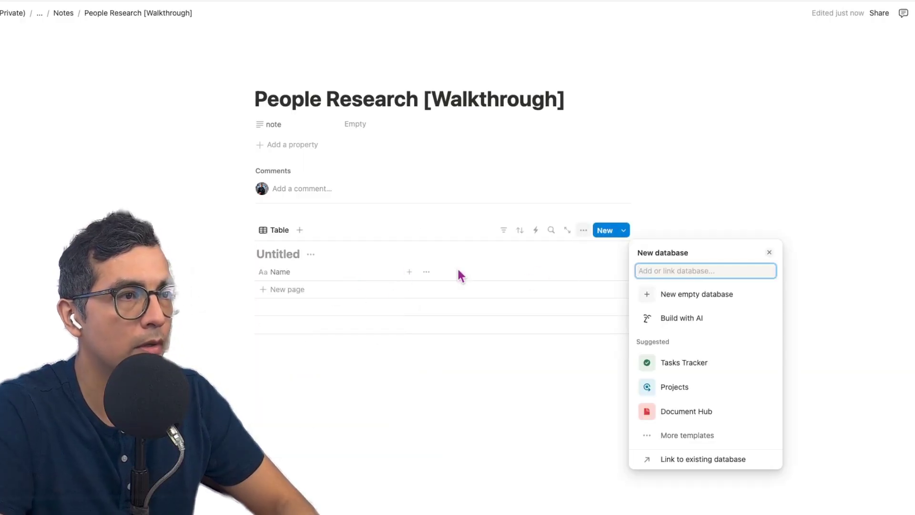
left_click(323, 245)
left_click(292, 256)
type("connections_dem")
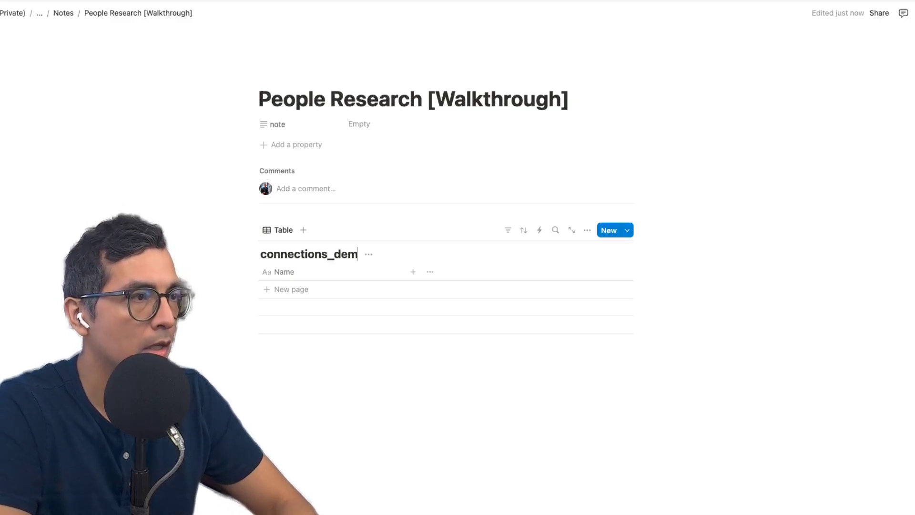
type("o_3")
left_click(309, 393)
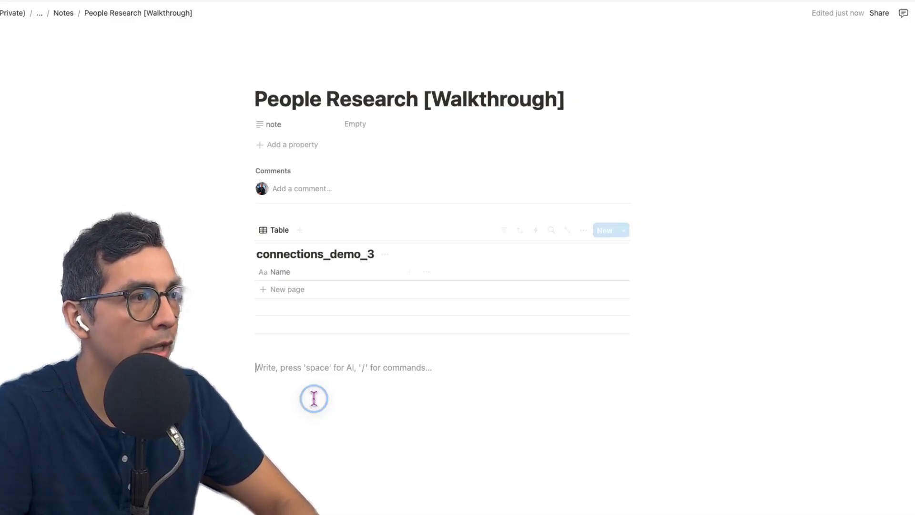
Step: Add a new row to connections_demo_3 and open it as a side page
left_click(298, 297)
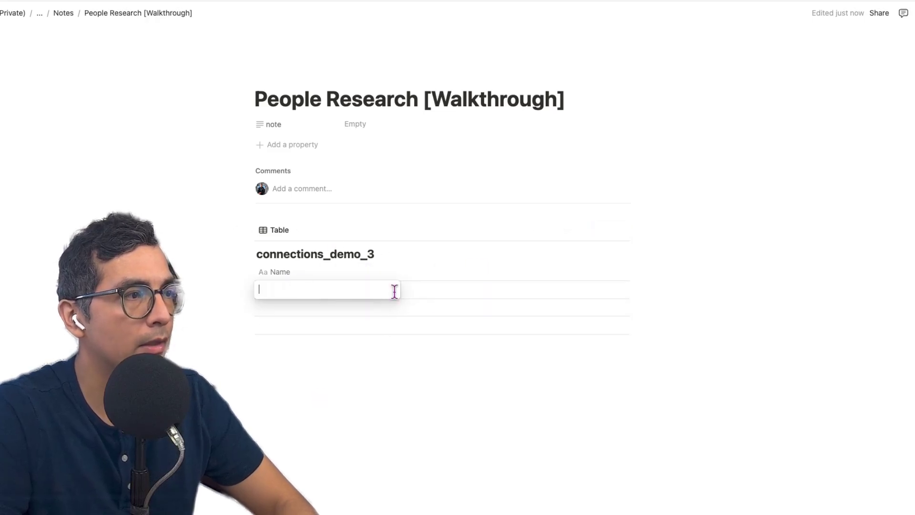
left_click(341, 390)
left_click(383, 291)
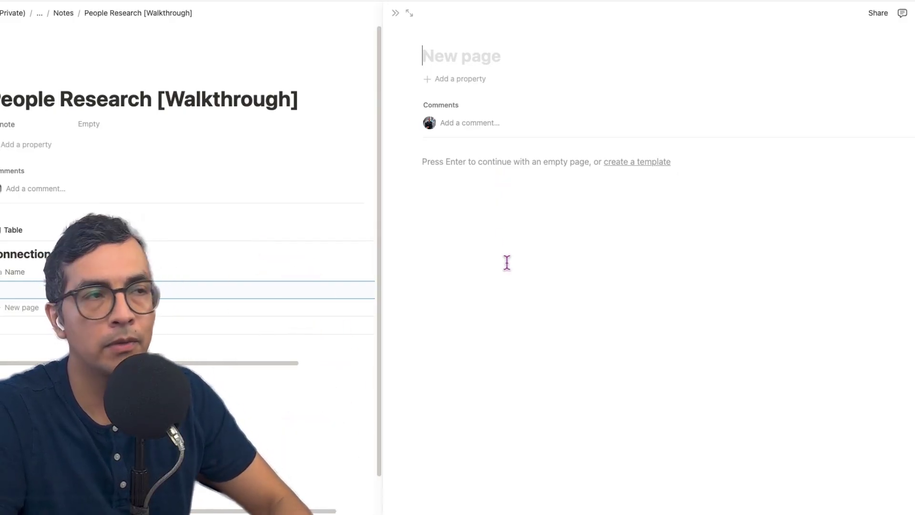
Step: Add text properties bio, role and location plus a URL property, ordered bio, role, location, URL
left_click(460, 79)
left_click(454, 313)
left_click(455, 323)
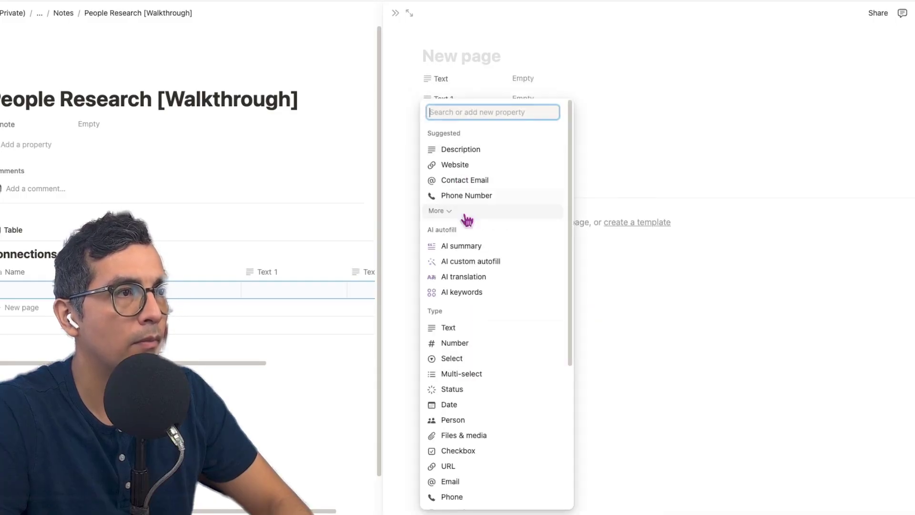
left_click(448, 466)
left_click(441, 79)
left_click_drag(441, 78, 431, 143)
left_click(441, 78)
type("bio")
key("Return")
left_click(442, 78)
type("role")
key("Return")
left_click(432, 159)
Step: Add an Email property named email and a Button property
left_click(458, 255)
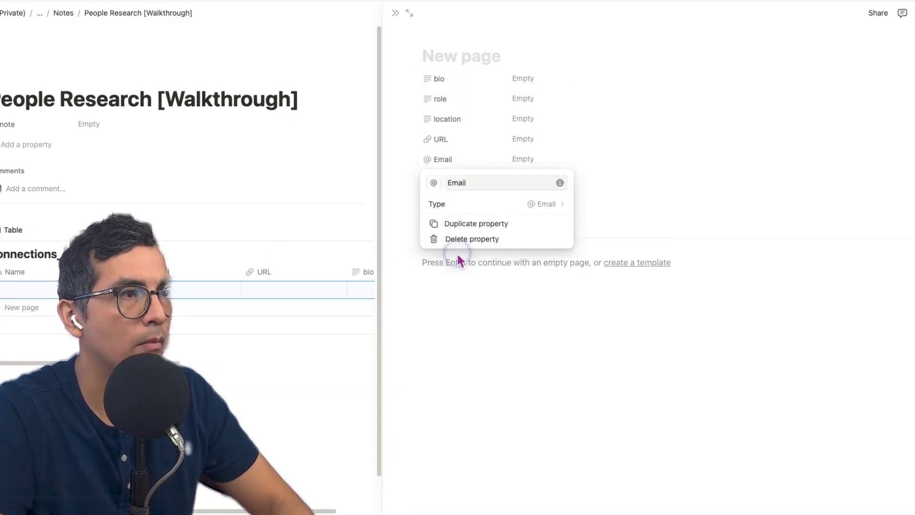
type("email")
key("Return")
left_click(431, 180)
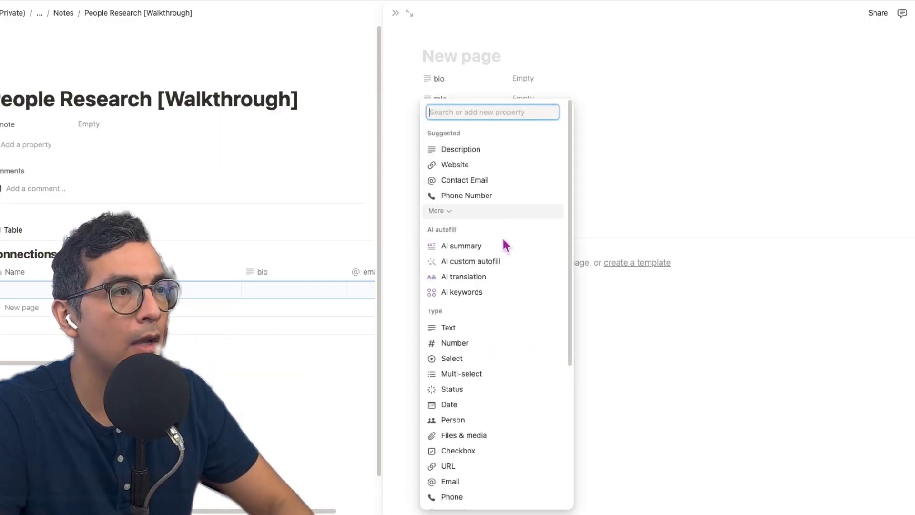
scroll(495, 319, "down", 5)
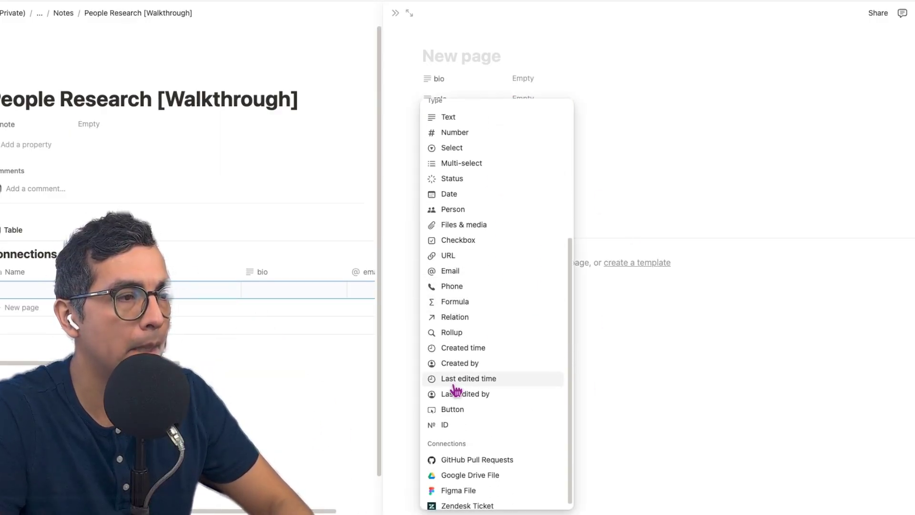
left_click(453, 409)
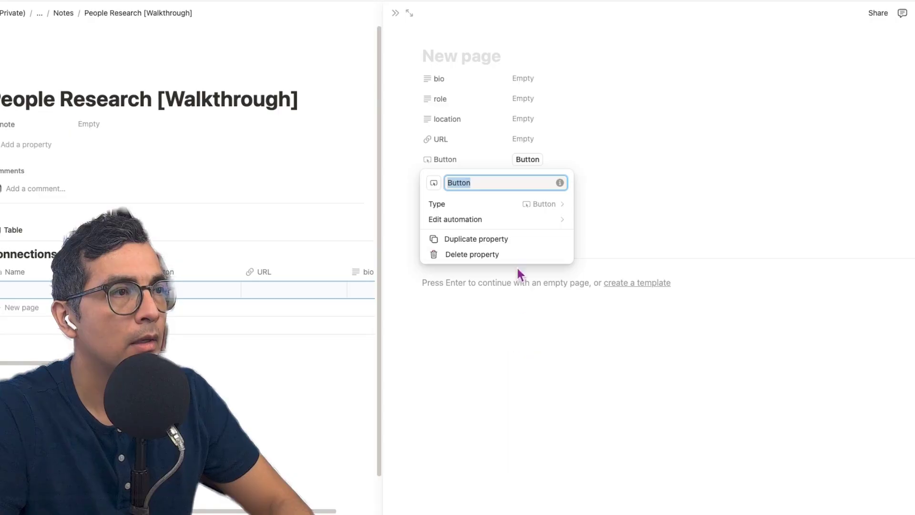
Step: Set the button's automation to send a webhook including the email property, and save it
left_click(468, 226)
left_click(403, 207)
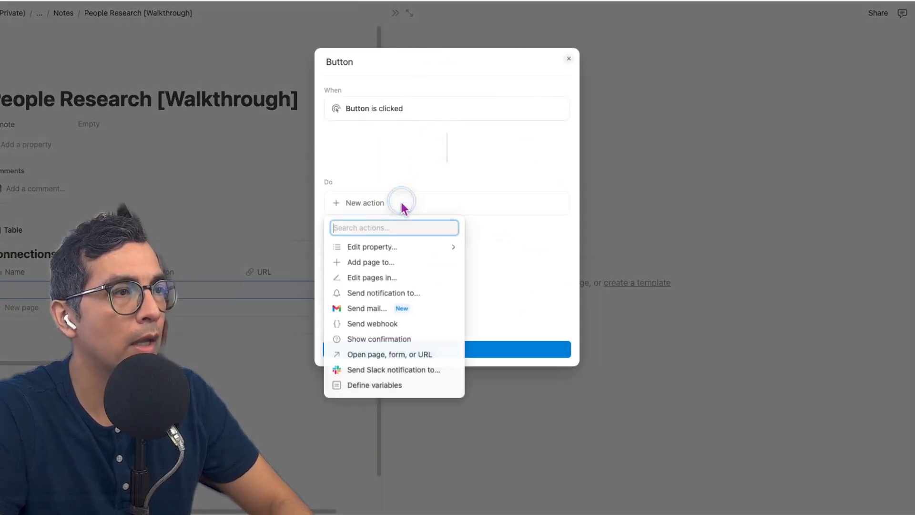
left_click(392, 325)
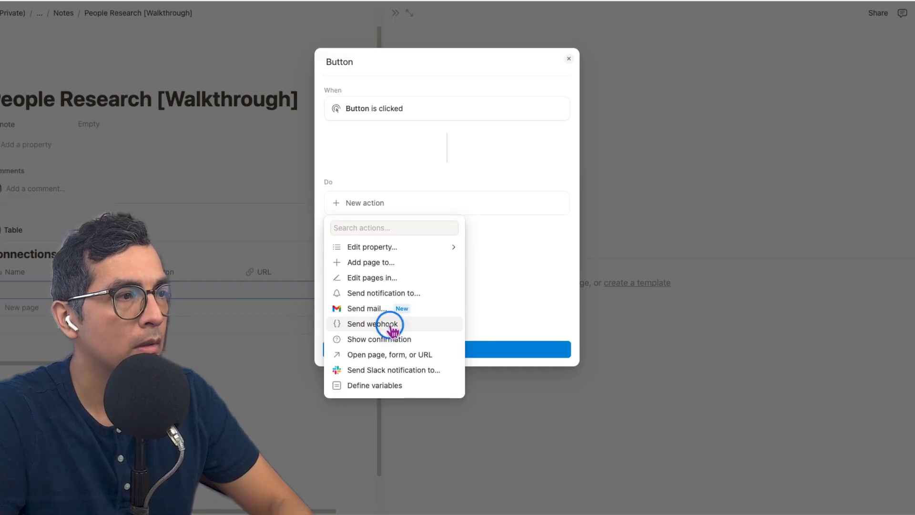
scroll(415, 360, "down", 2)
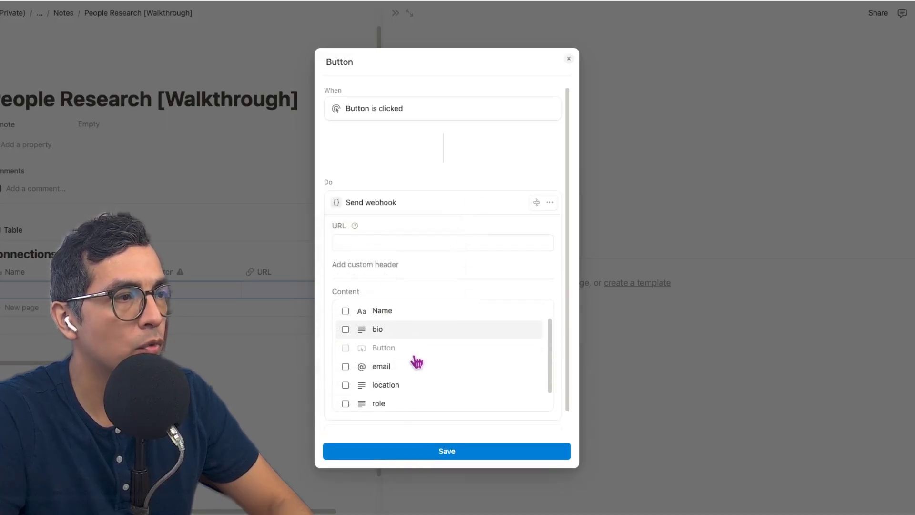
left_click(346, 367)
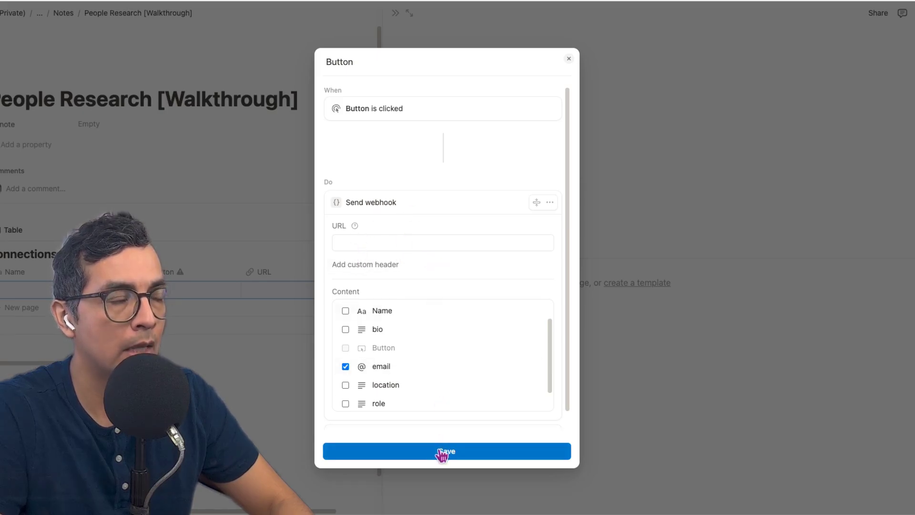
left_click(417, 454)
left_click(532, 379)
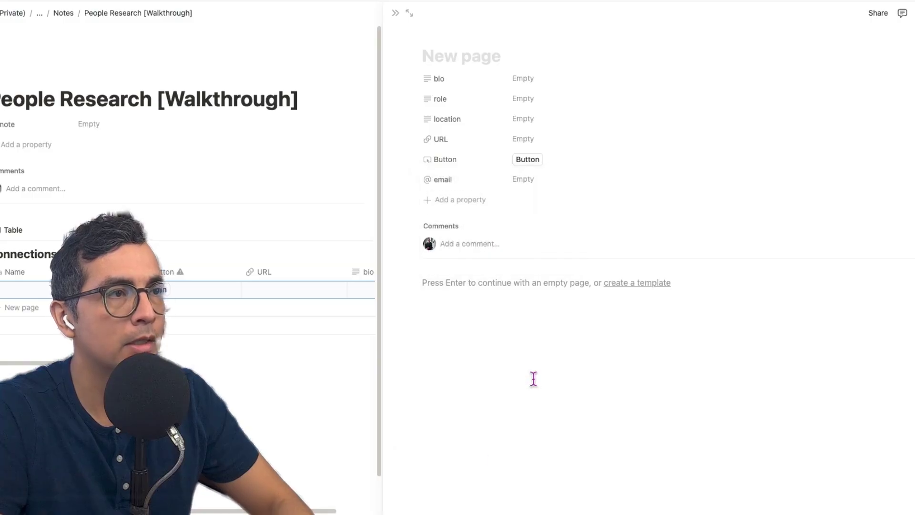
Step: Rename the button property to Get Details
left_click(428, 159)
left_click(466, 179)
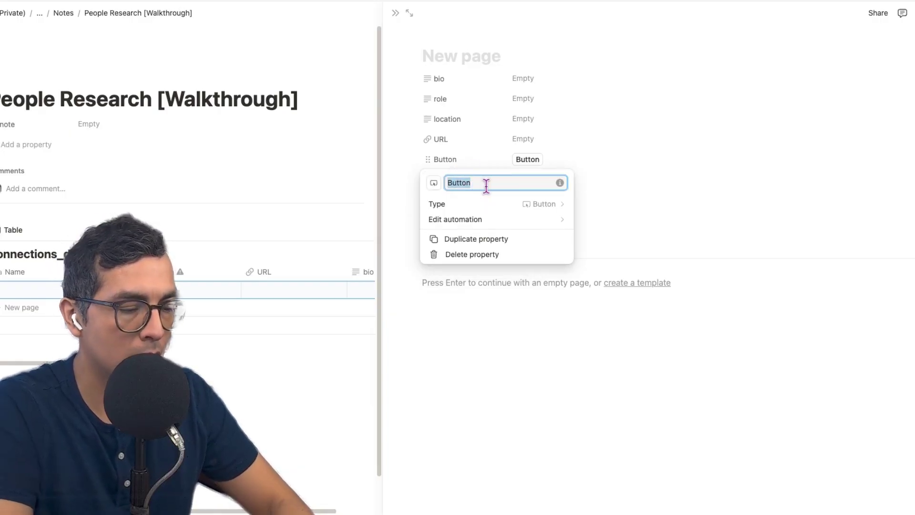
type("Get Details")
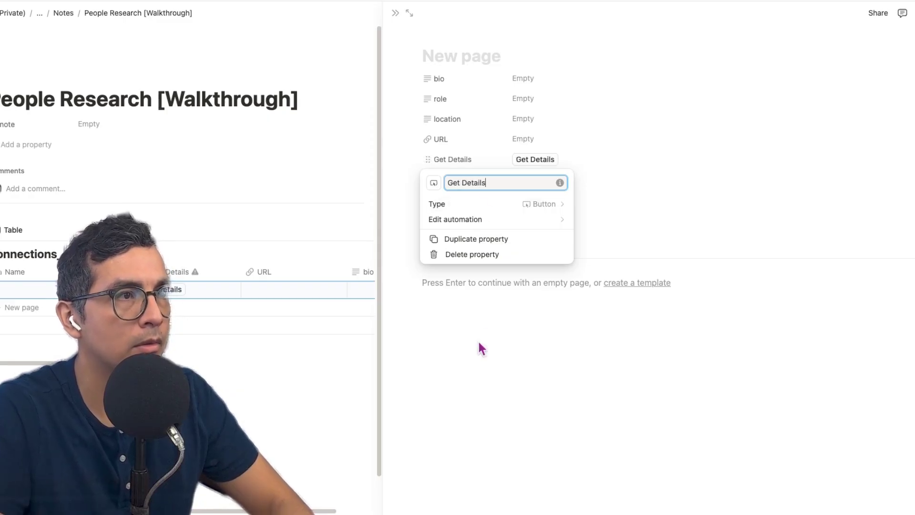
key("Return")
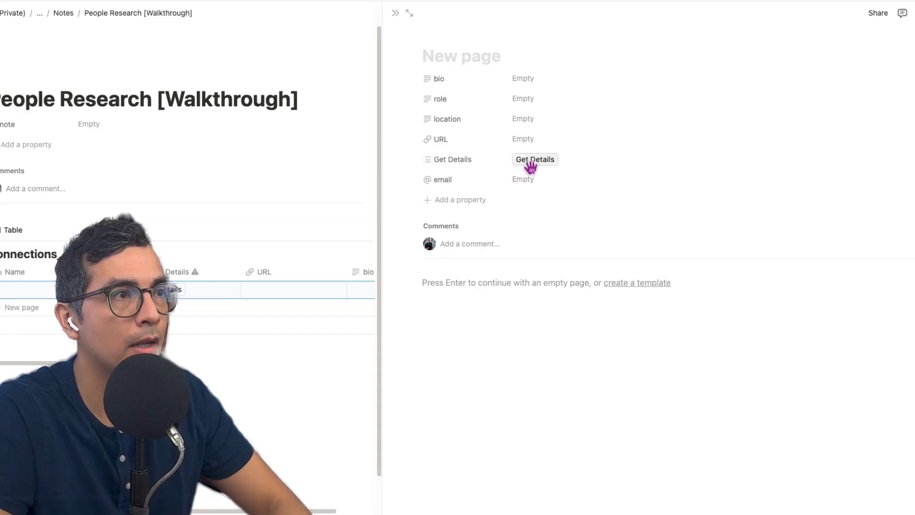
Step: Paste the contact's e-mail address into the row's email property
left_click(525, 181)
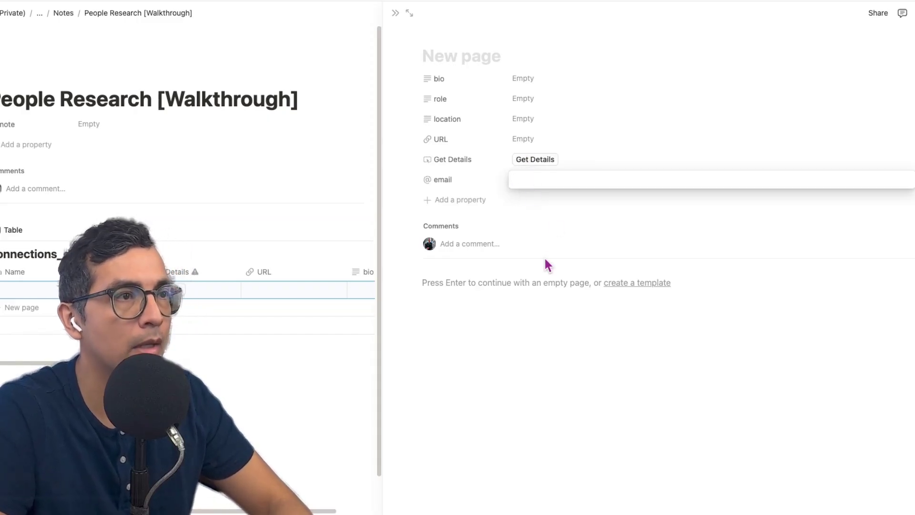
key("super+v")
left_click(527, 394)
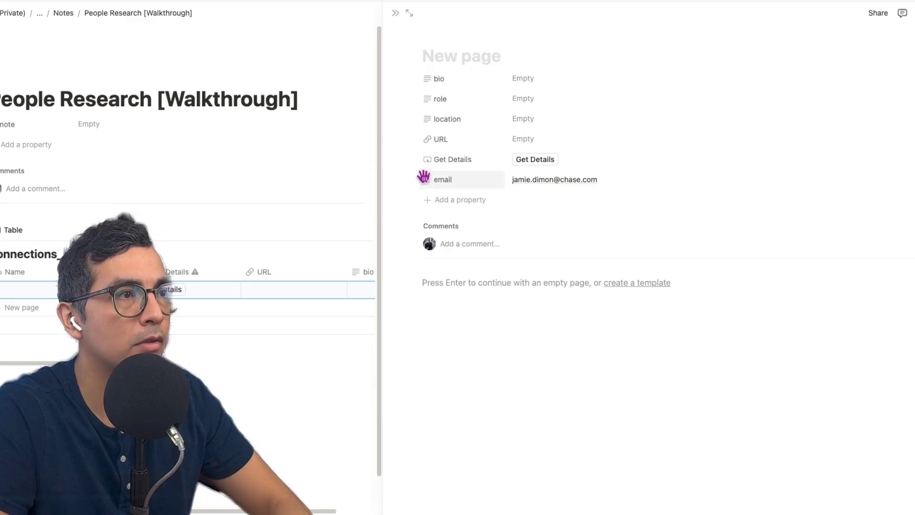
left_click(519, 381)
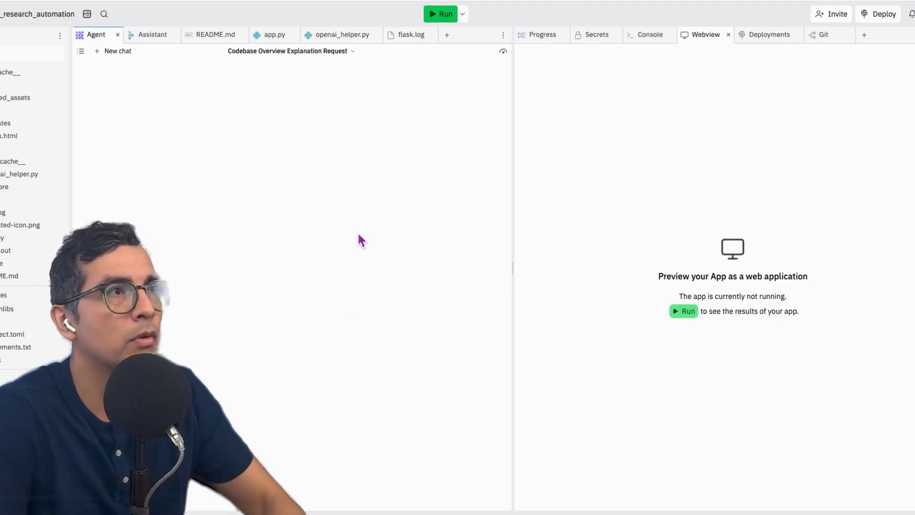
Step: Run the app and submit the Test API form with the API key and contact's e-mail address
left_click(439, 14)
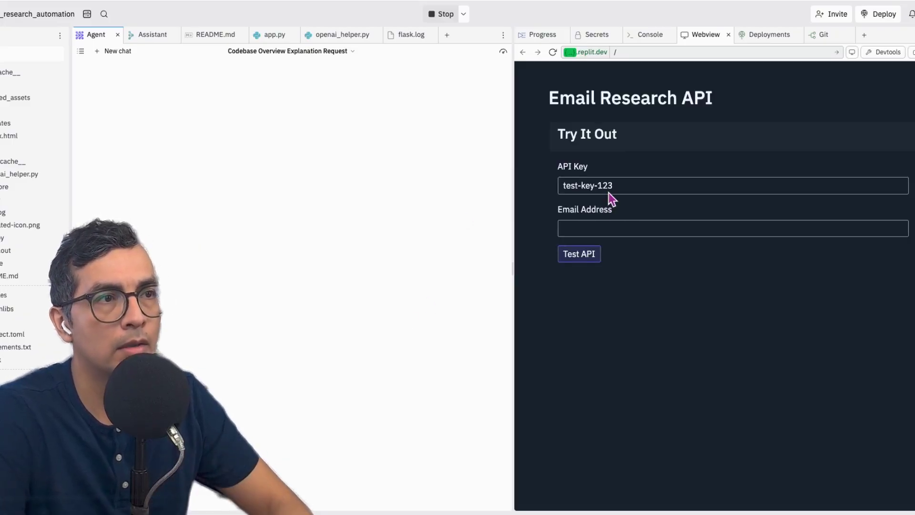
left_click(623, 228)
type("/")
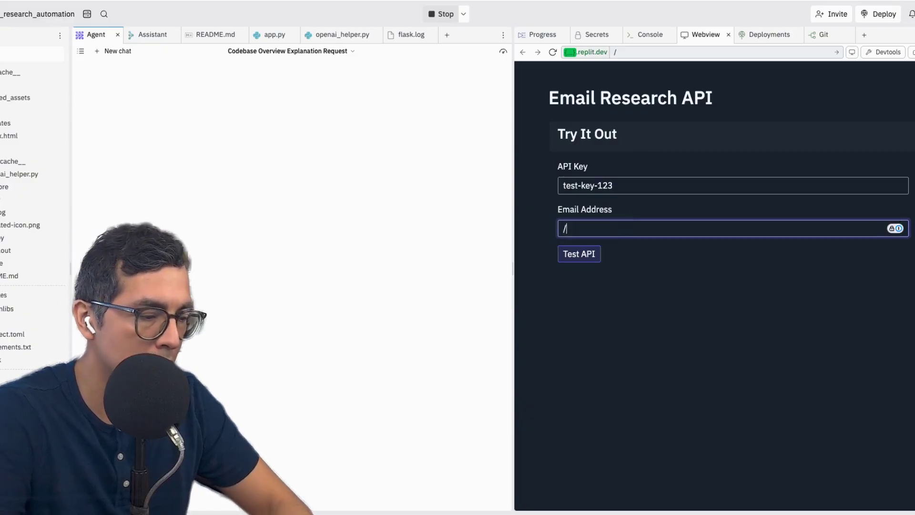
key("ctrl+v")
left_click(587, 255)
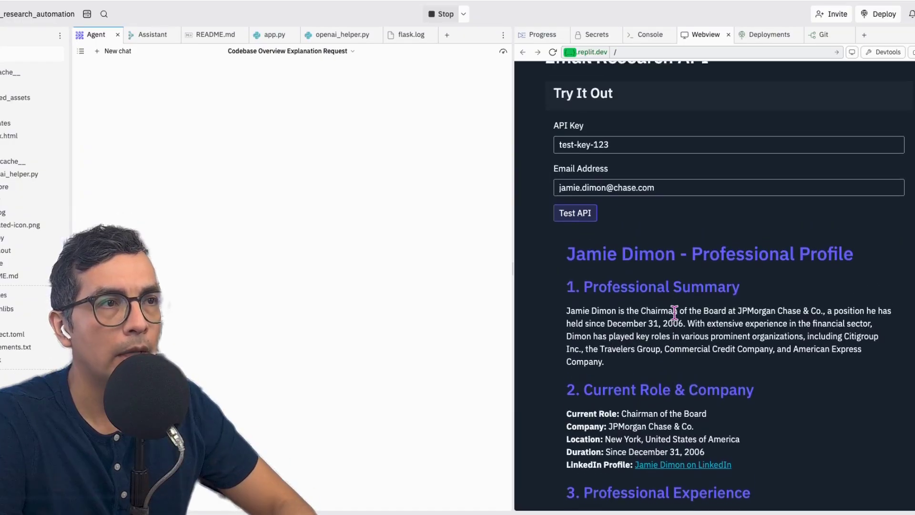
Step: Review the generated professional profile and its raw JSON with detailed_report and person_info
scroll(677, 305, "down", 3)
scroll(683, 300, "down", 10)
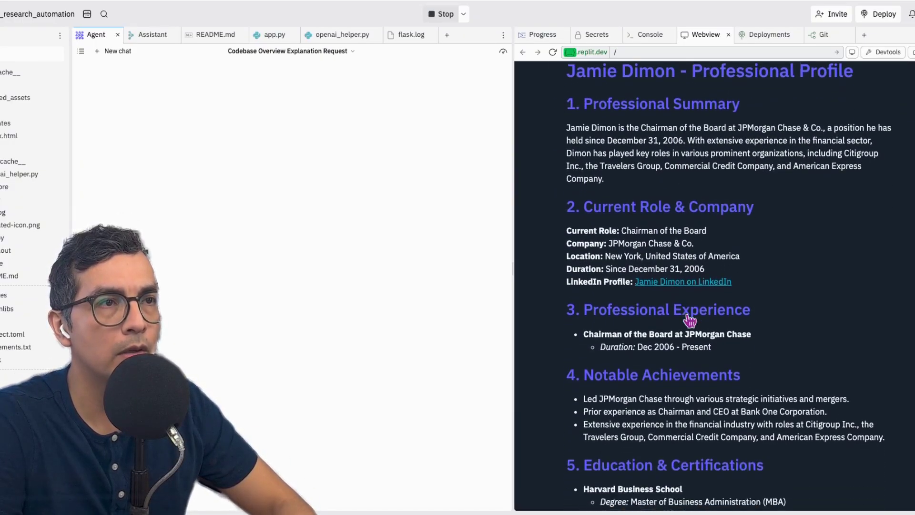
scroll(714, 219, "down", 3)
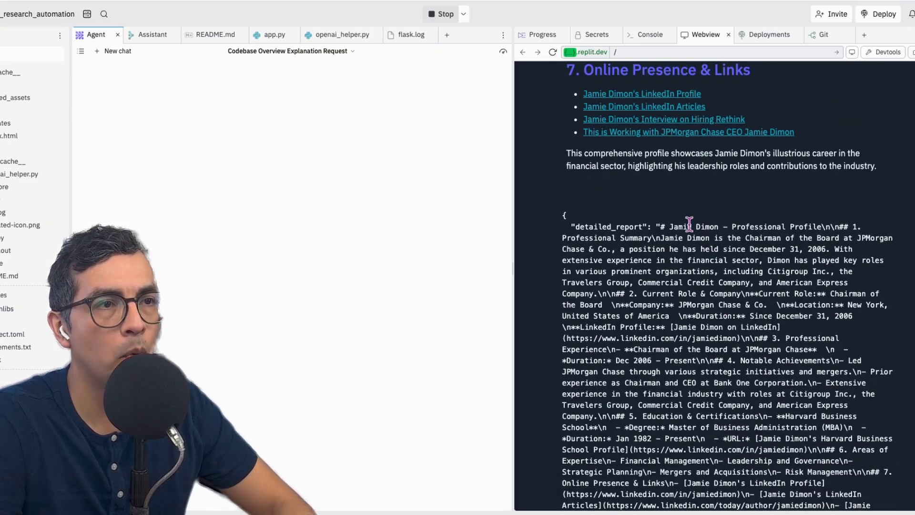
left_click_drag(631, 222, 723, 416)
scroll(729, 389, "down", 3)
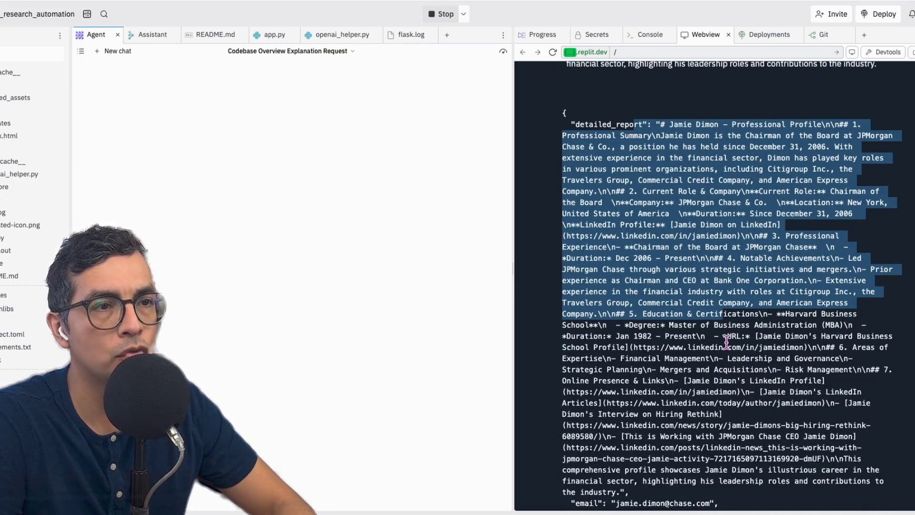
scroll(718, 310, "down", 8)
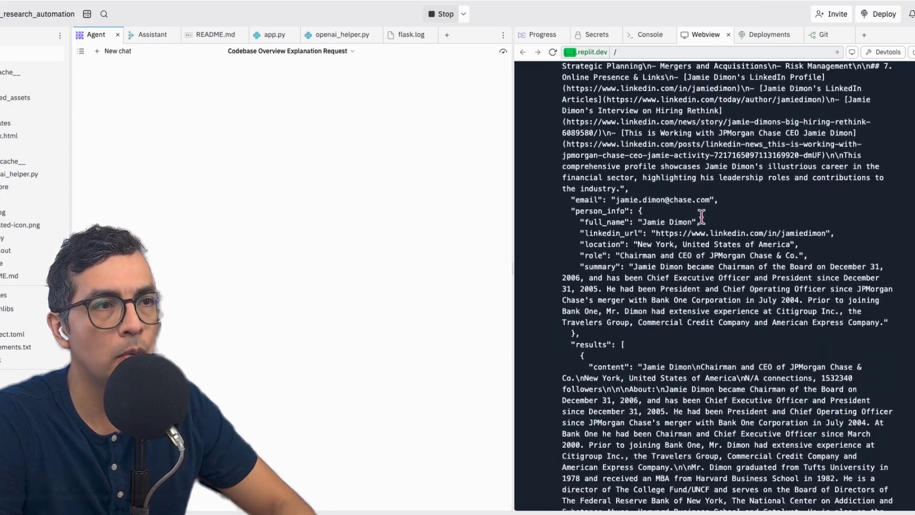
scroll(701, 215, "up", 3)
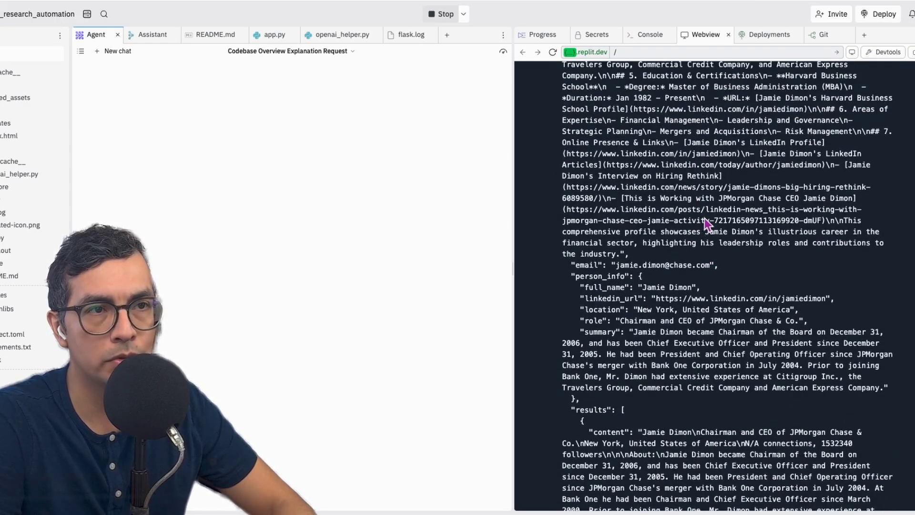
scroll(707, 223, "up", 2)
scroll(761, 301, "up", 5)
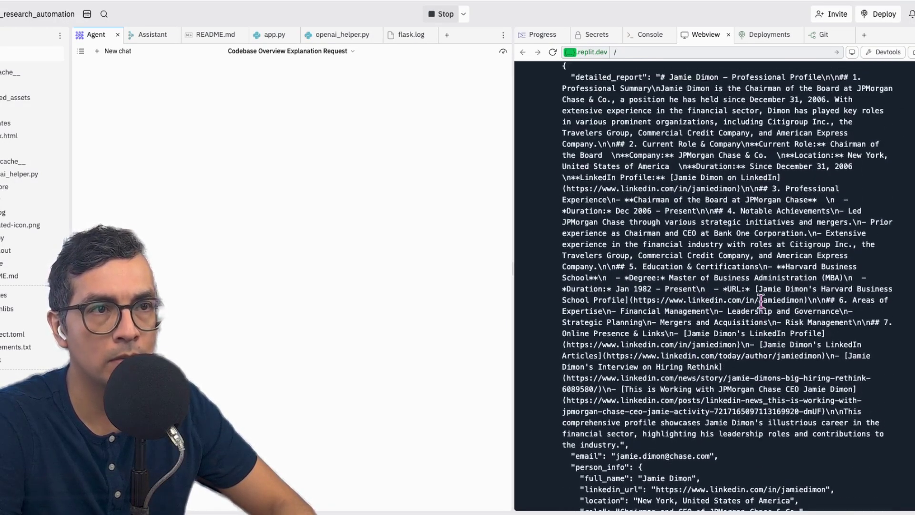
scroll(761, 301, "down", 2)
scroll(762, 301, "down", 4)
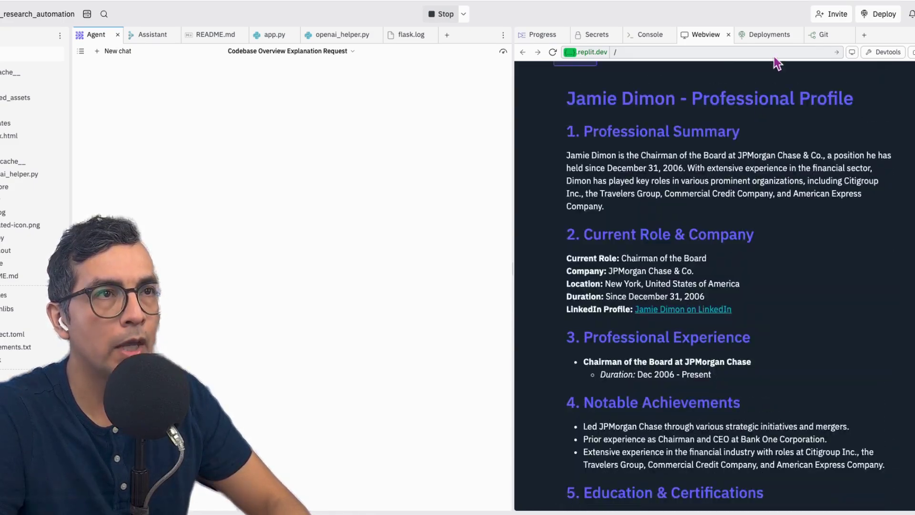
Step: Bring up the Deployments panel to deploy the app to production
left_click(771, 37)
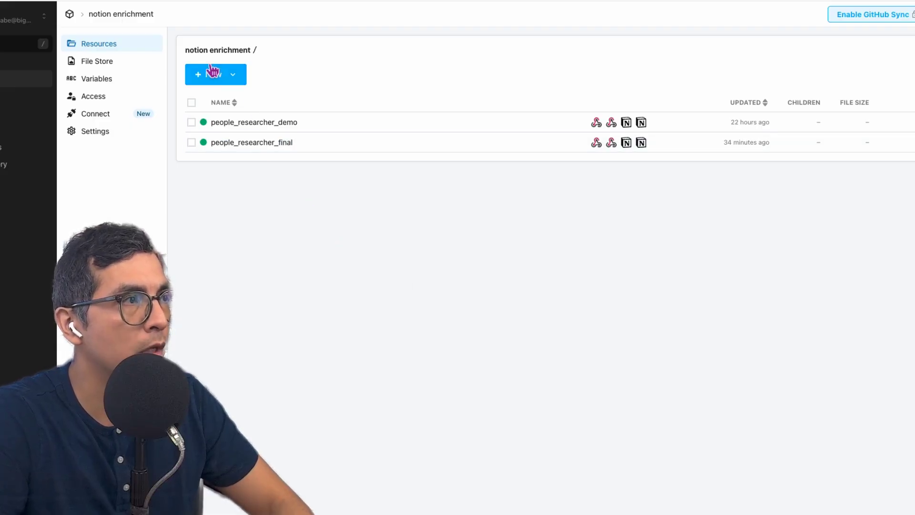
Step: Create a new workflow named people_researcher_3 with a 142-second timeout
left_click(219, 76)
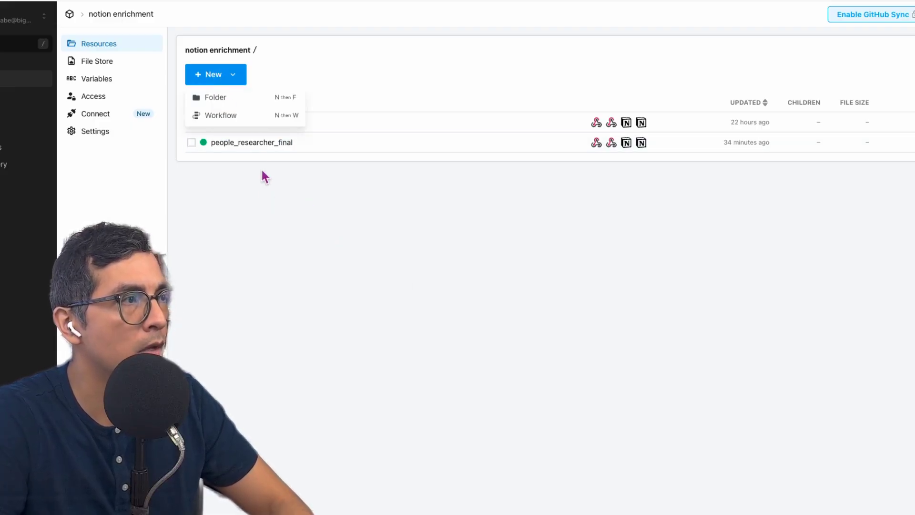
left_click(237, 117)
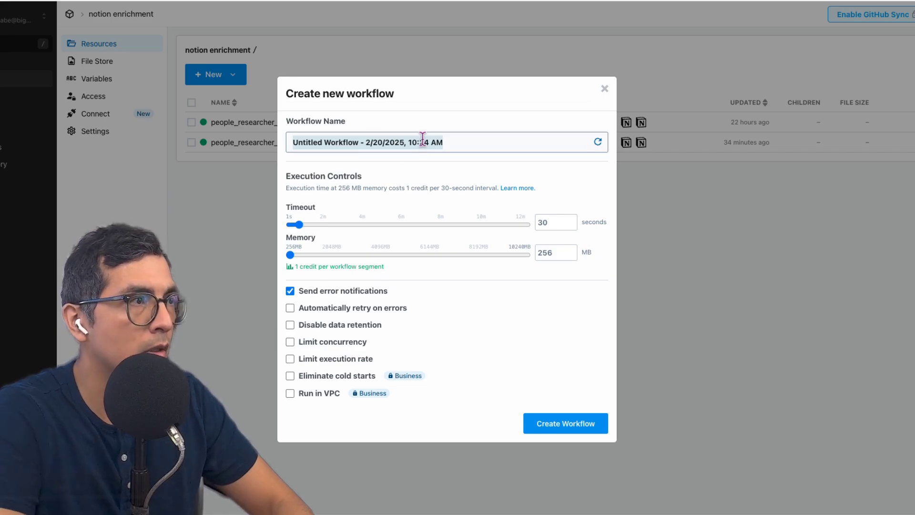
type("people")
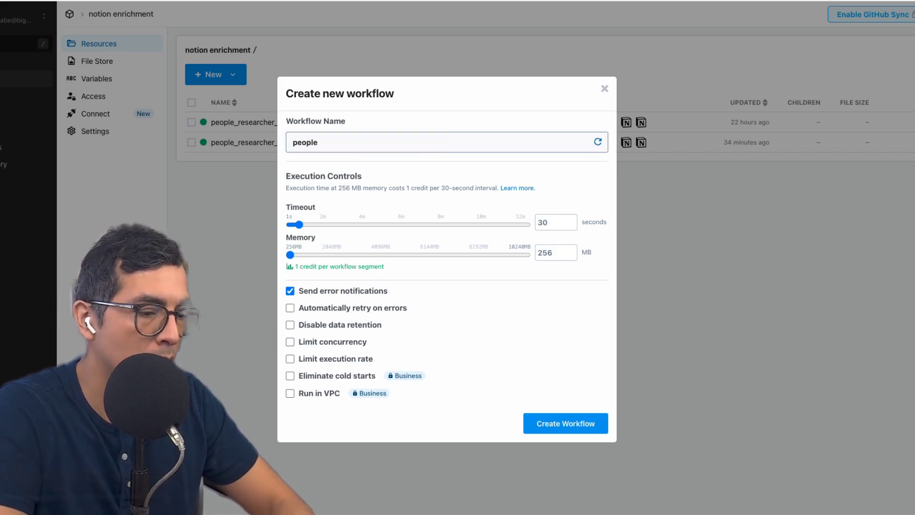
type("_researcher_3")
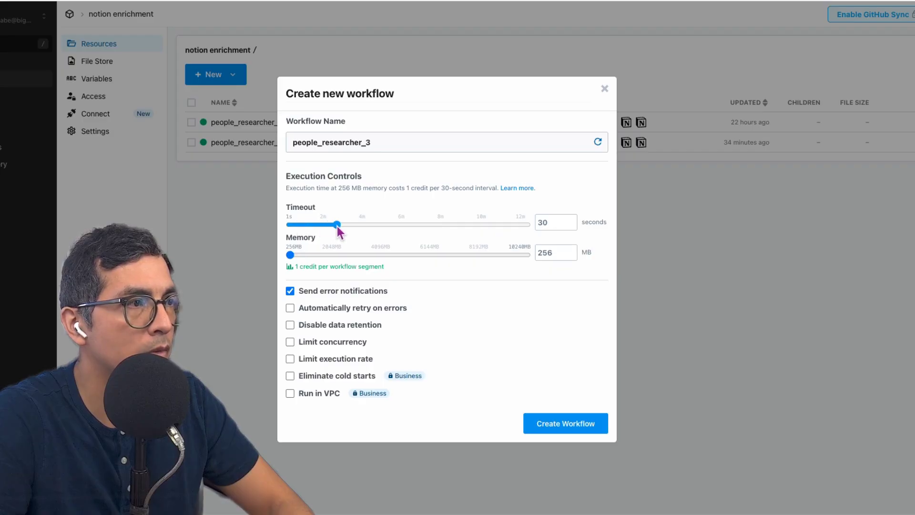
left_click_drag(338, 227, 335, 227)
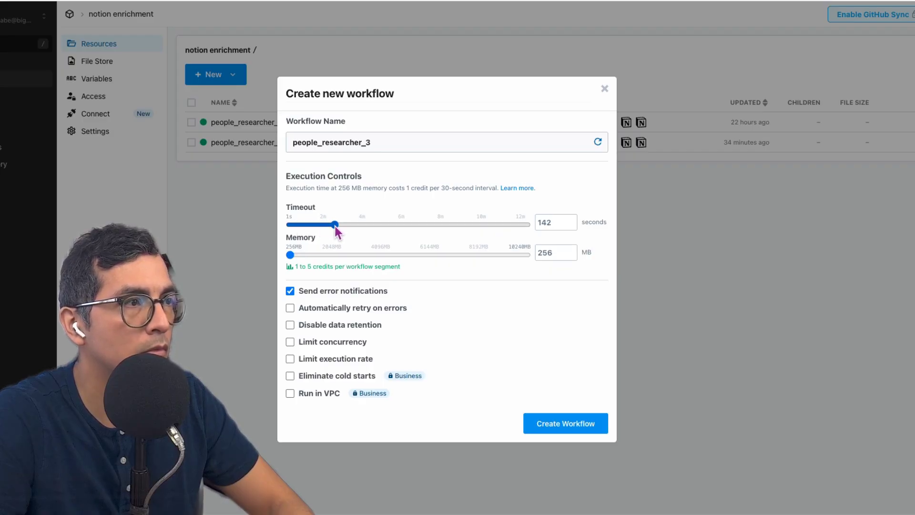
left_click(570, 430)
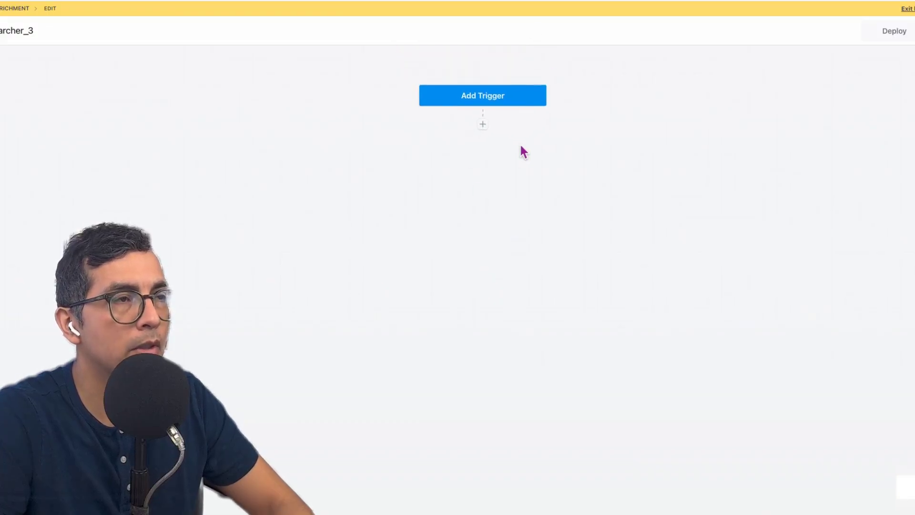
Step: Add a New HTTP / Webhook Requests trigger with default settings and save it
left_click(490, 106)
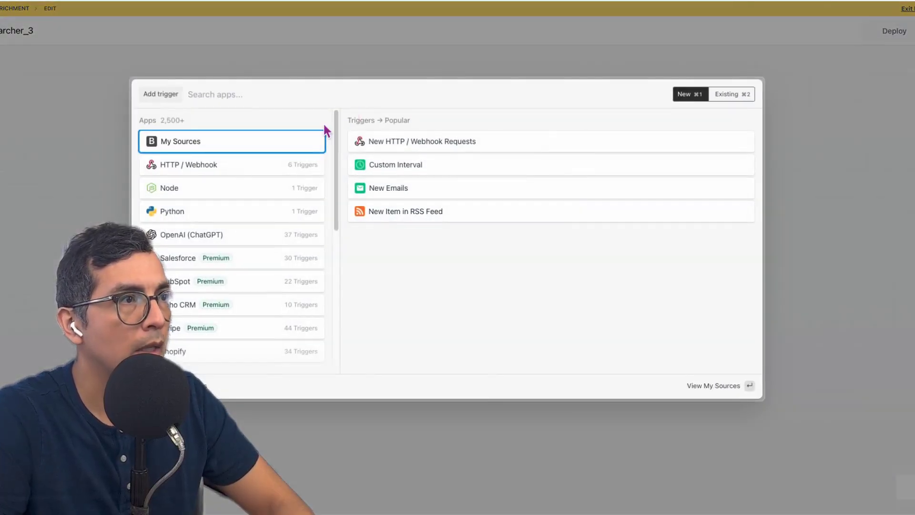
left_click(411, 150)
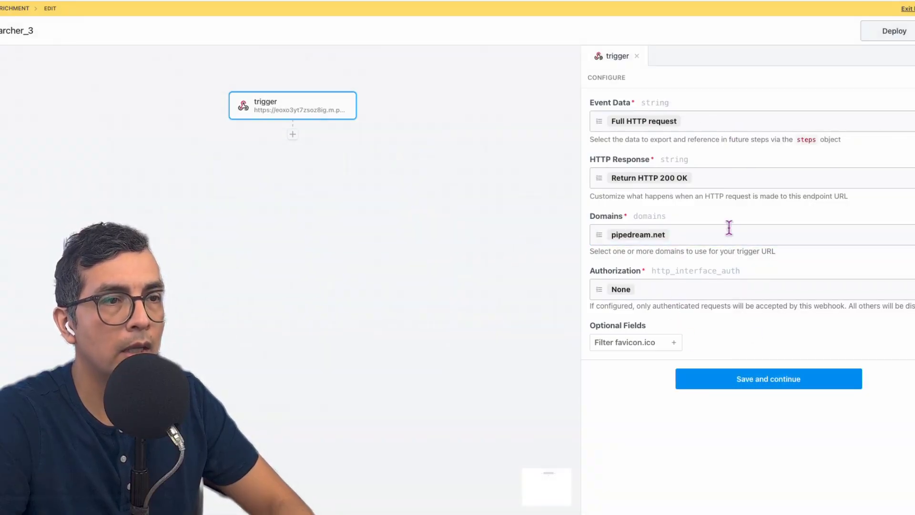
left_click(753, 383)
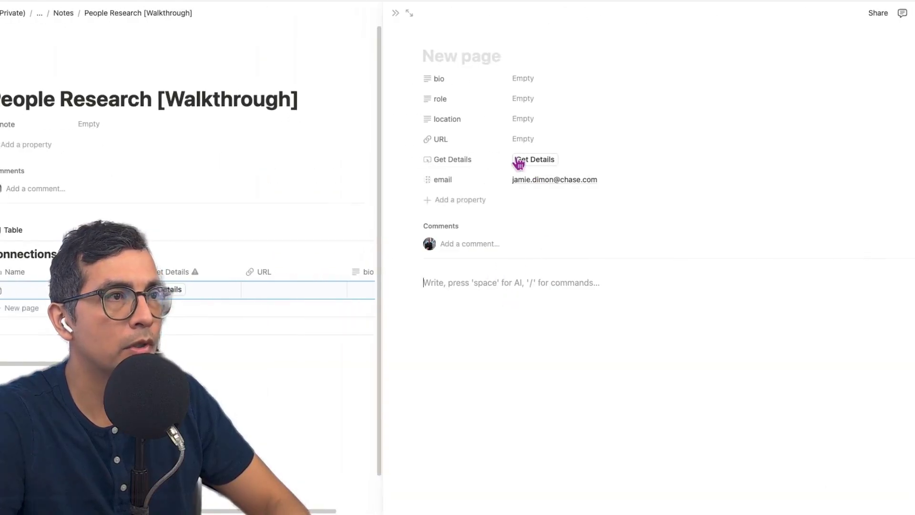
Step: Point the Get Details button's webhook at the Pipedream trigger URL, then run it on this page
left_click(429, 160)
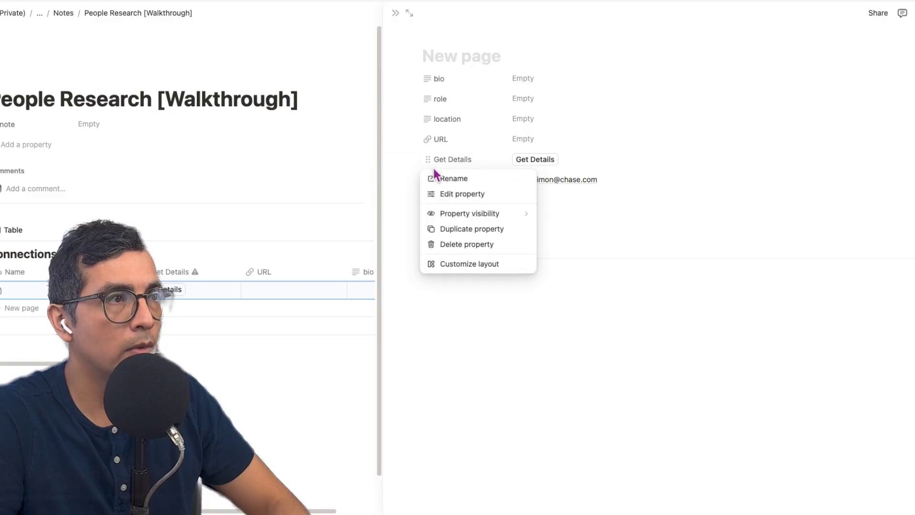
left_click(465, 193)
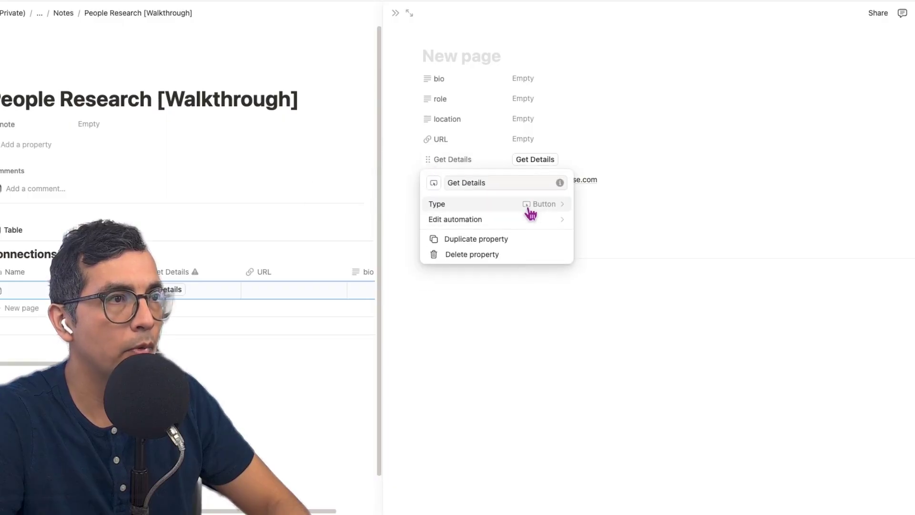
left_click(467, 221)
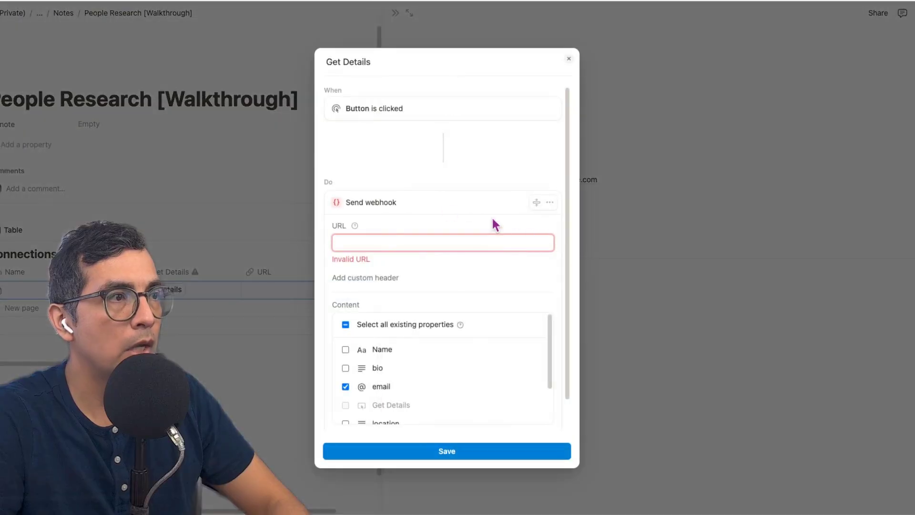
type("https://eoxo3yt7zsoz8igm.pipedream.net")
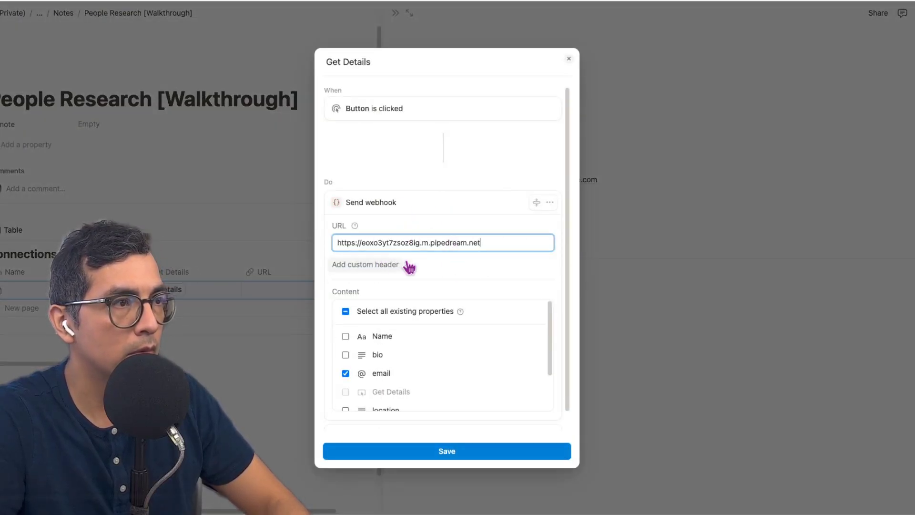
left_click(476, 448)
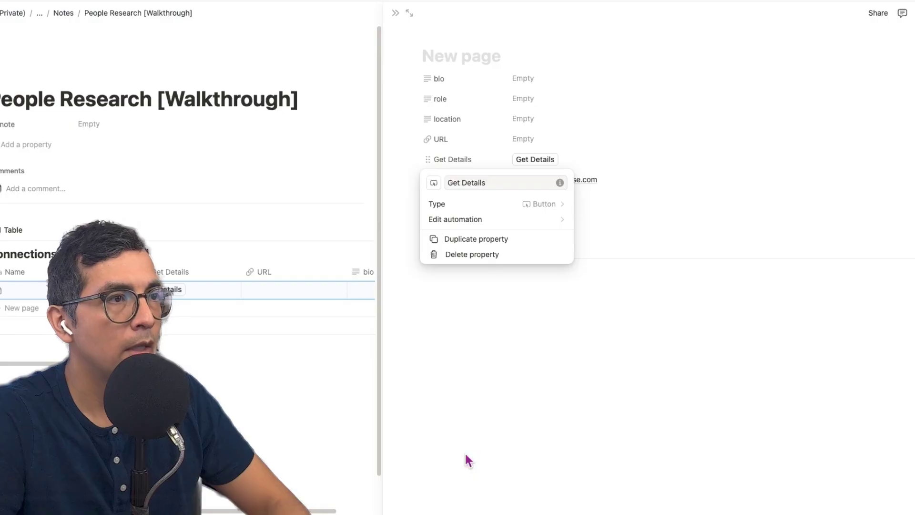
left_click(639, 288)
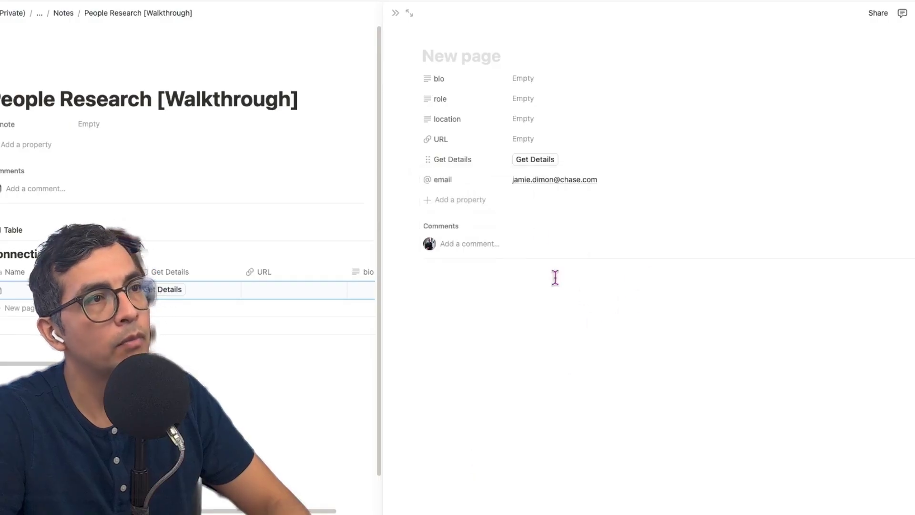
left_click(542, 165)
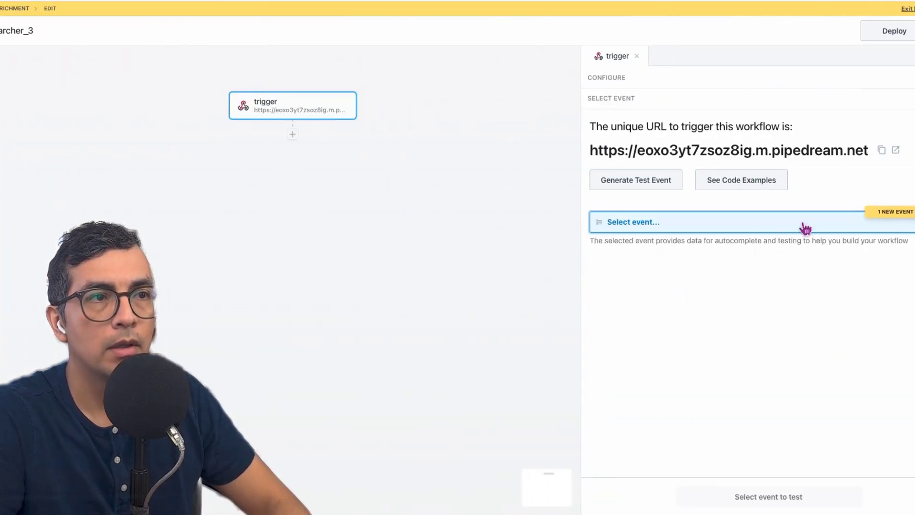
Step: Select the 10:25:22 AM POST event and expand its hidden fields down to the email property
left_click(794, 221)
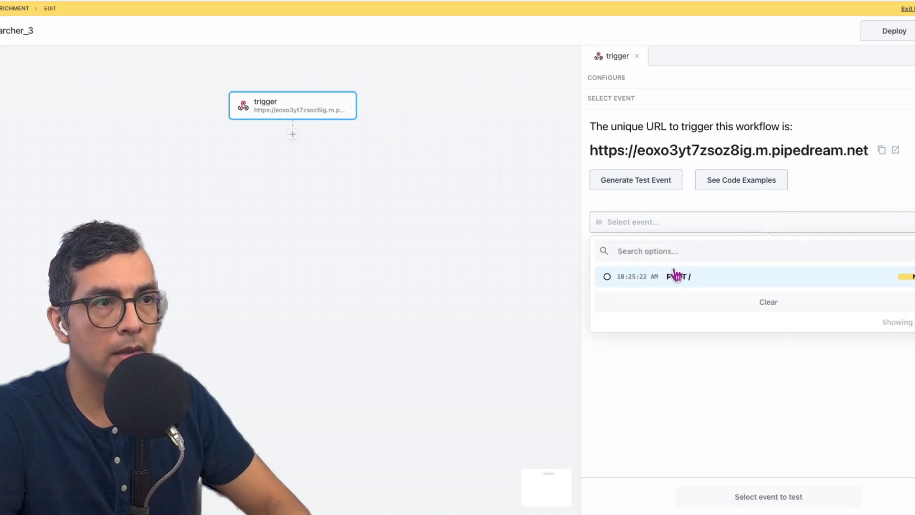
left_click(677, 276)
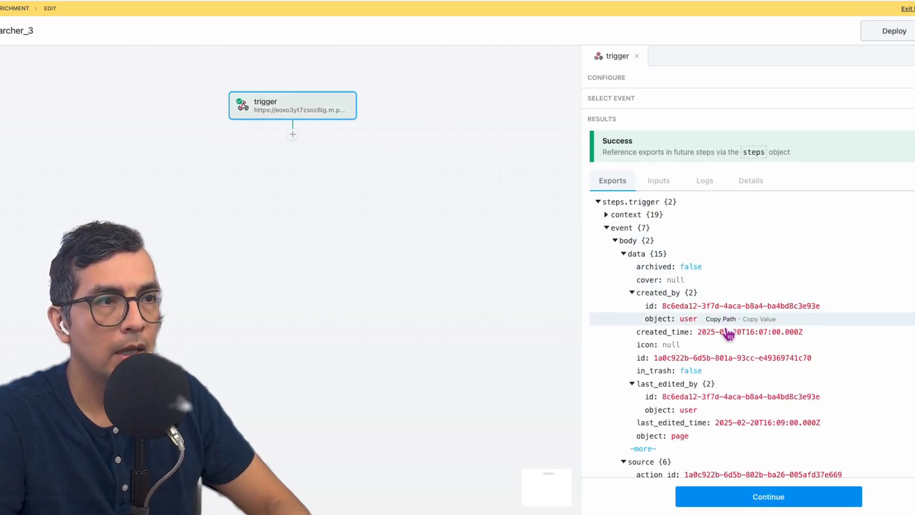
scroll(728, 335, "down", 4)
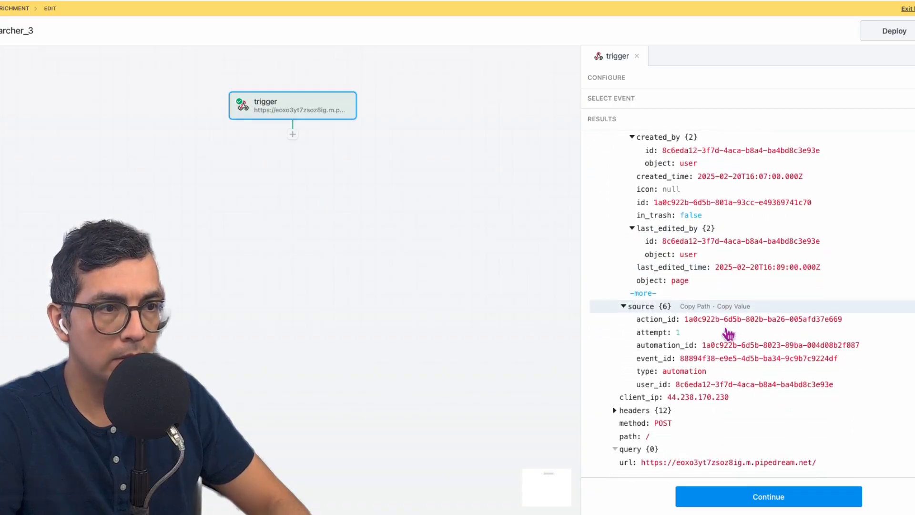
scroll(705, 300, "up", 1)
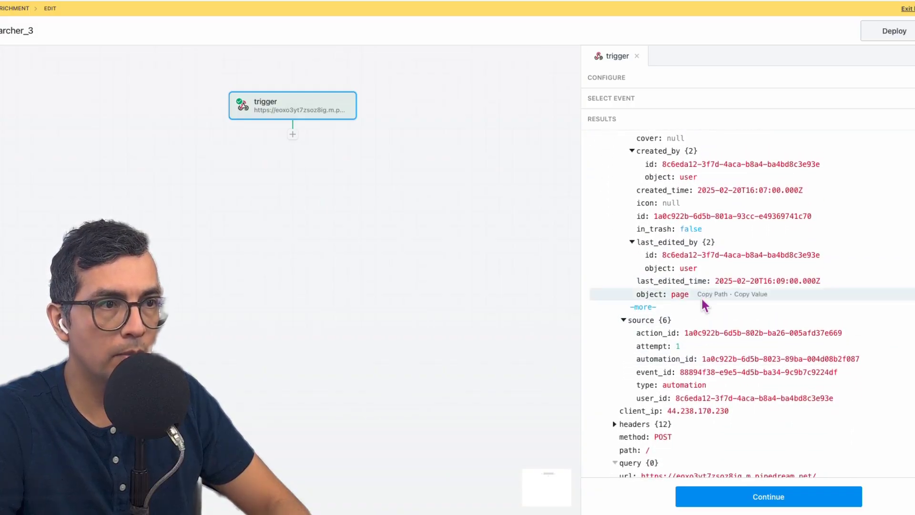
left_click(643, 307)
scroll(653, 326, "down", 2)
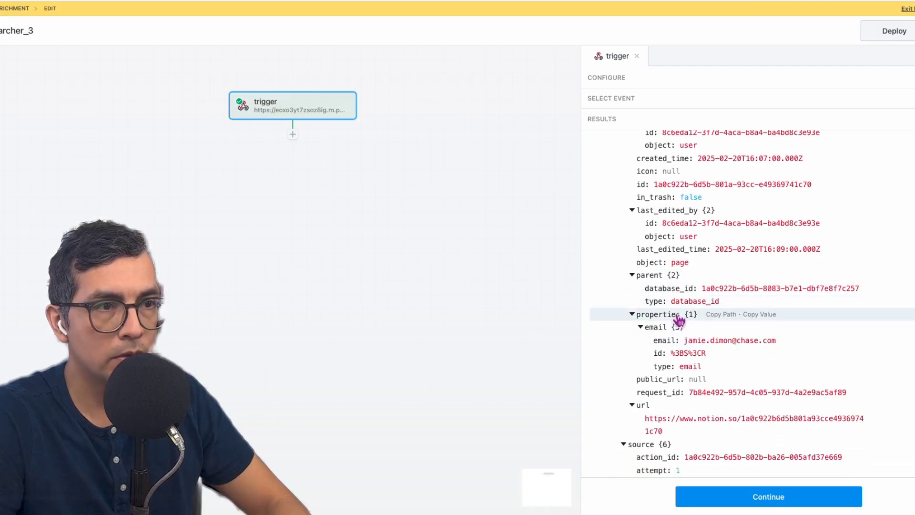
scroll(667, 363, "down", 1)
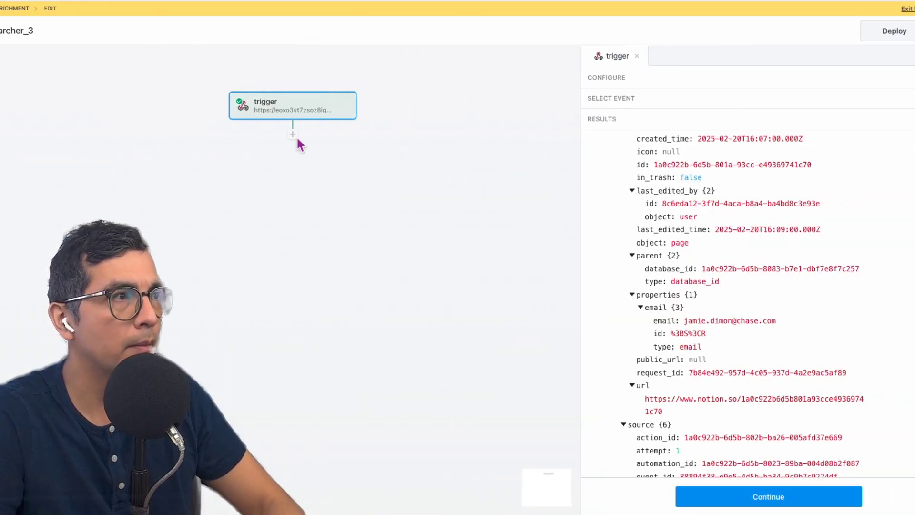
Step: Add an HTTP / Webhook Send POST Request step after the trigger named ping_ai_service_replit
left_click(293, 138)
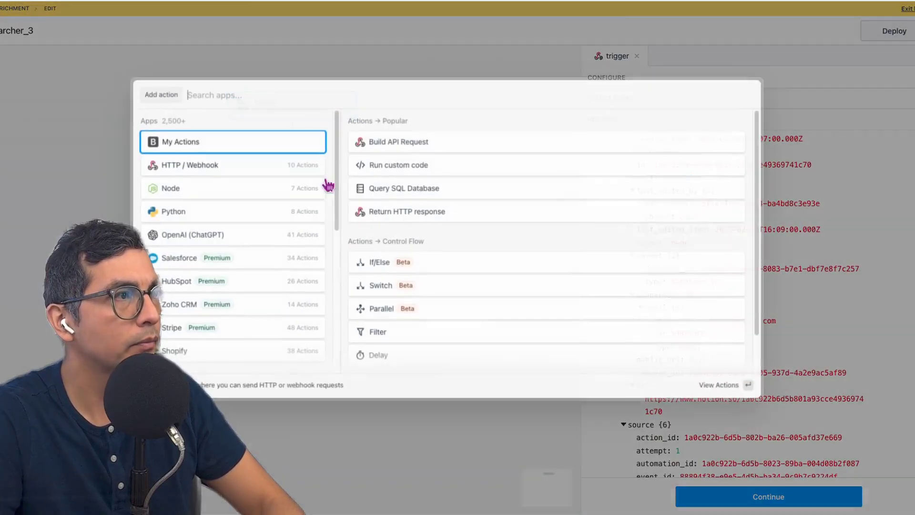
left_click(198, 170)
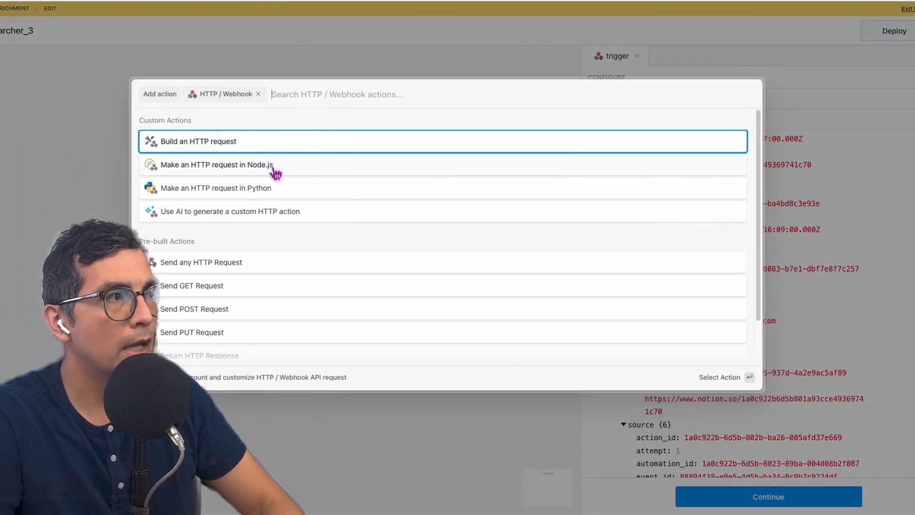
left_click(221, 312)
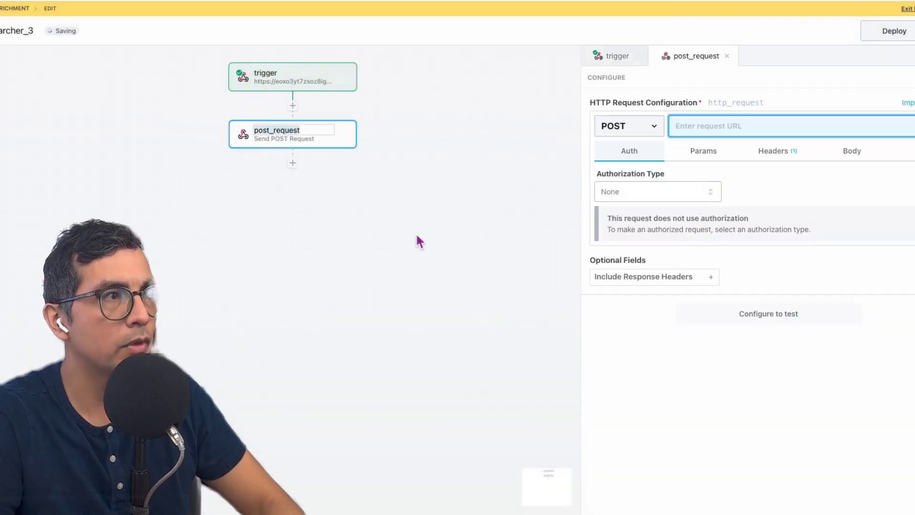
type("ping_ai_service")
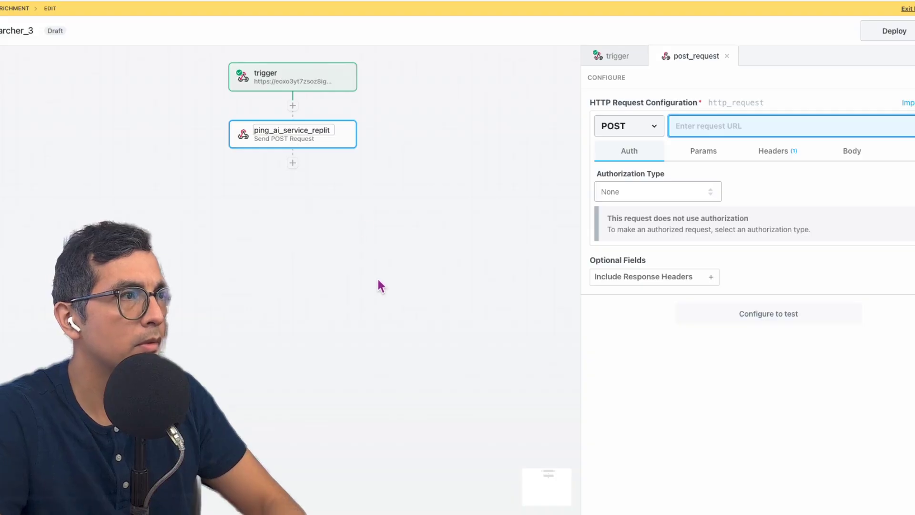
key("Return")
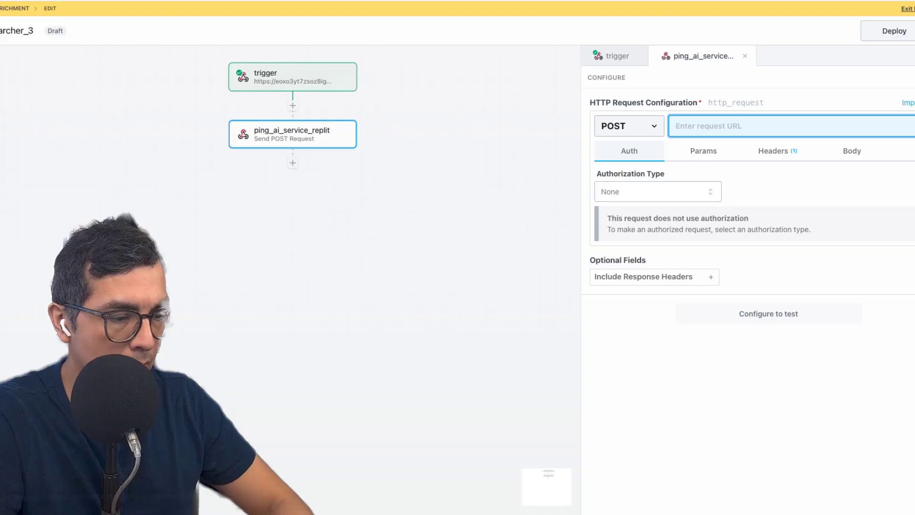
Step: Set the request URL to the AI service's /research endpoint
key("ctrl+v")
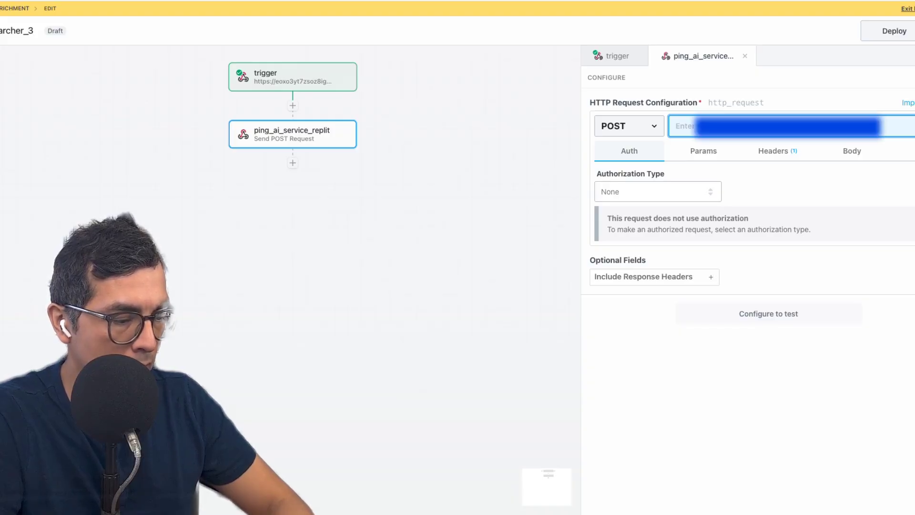
key("ctrl+v")
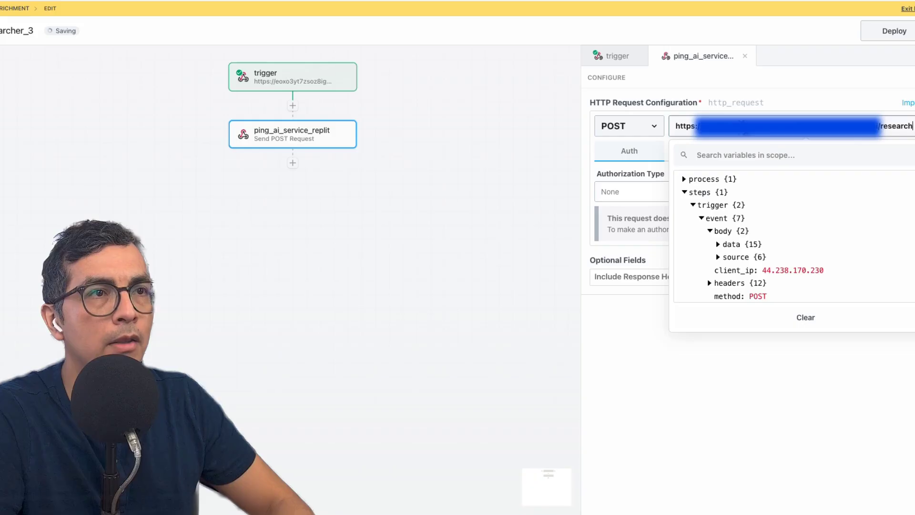
left_click(641, 376)
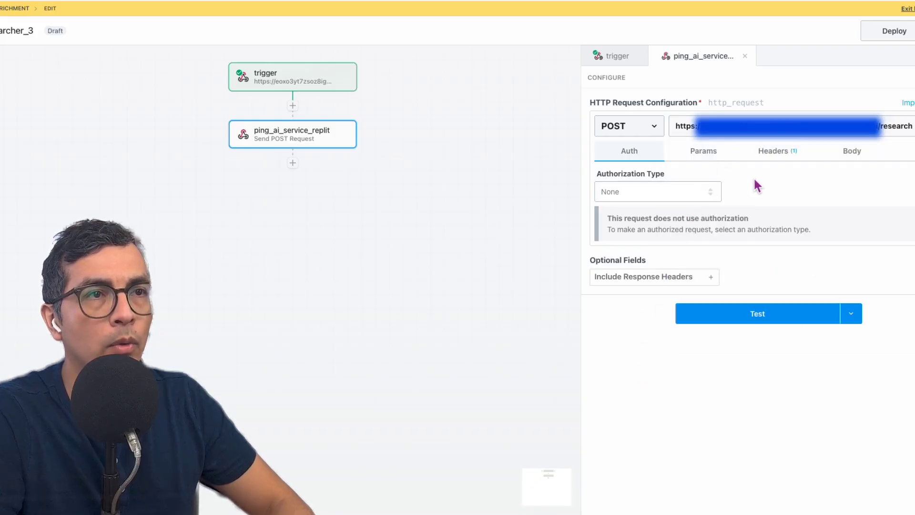
Step: Add an X-API-Key request header containing the API key
left_click(778, 152)
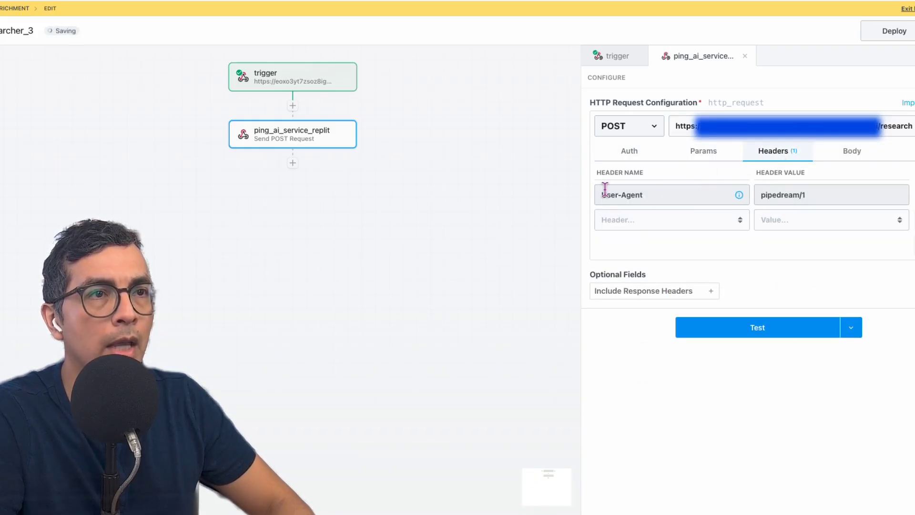
left_click(646, 220)
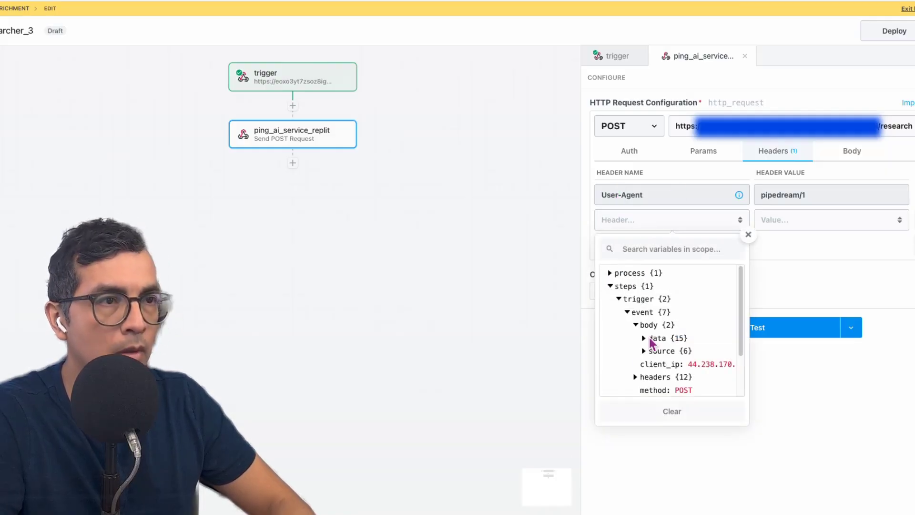
key("super+v")
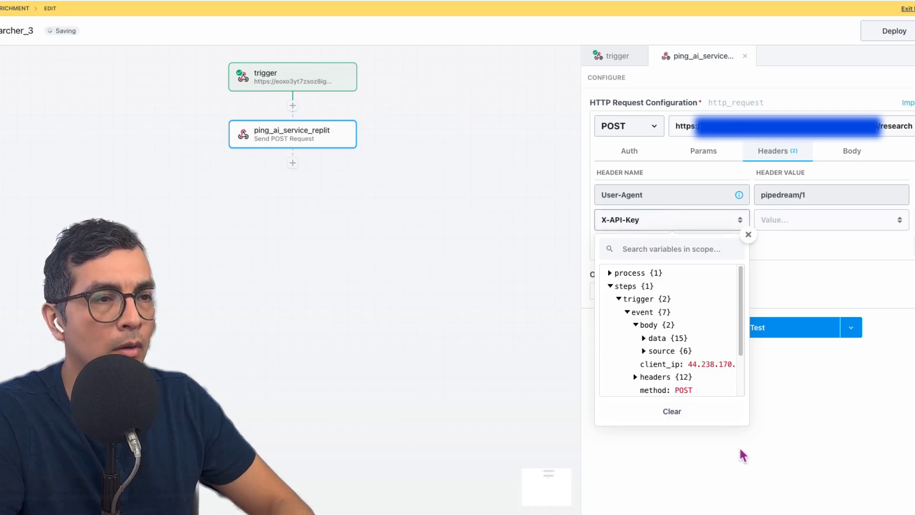
left_click(807, 430)
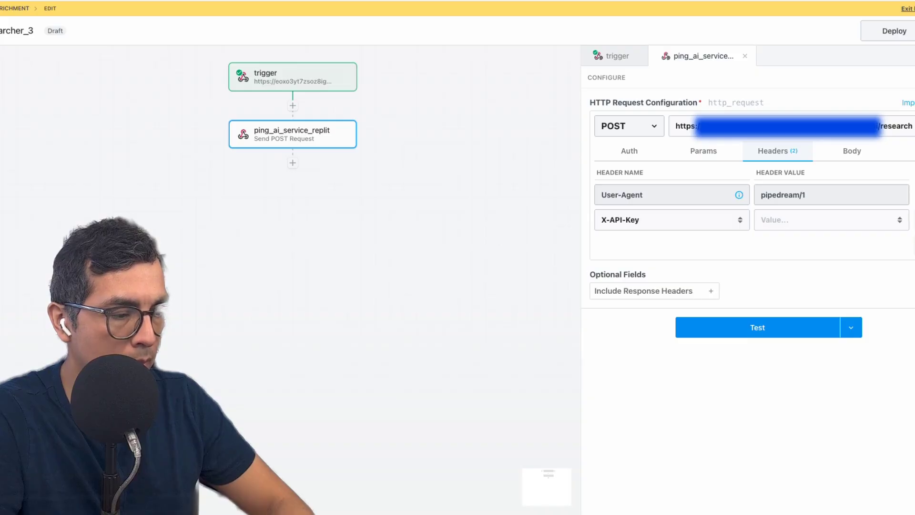
key("super+v")
left_click(773, 227)
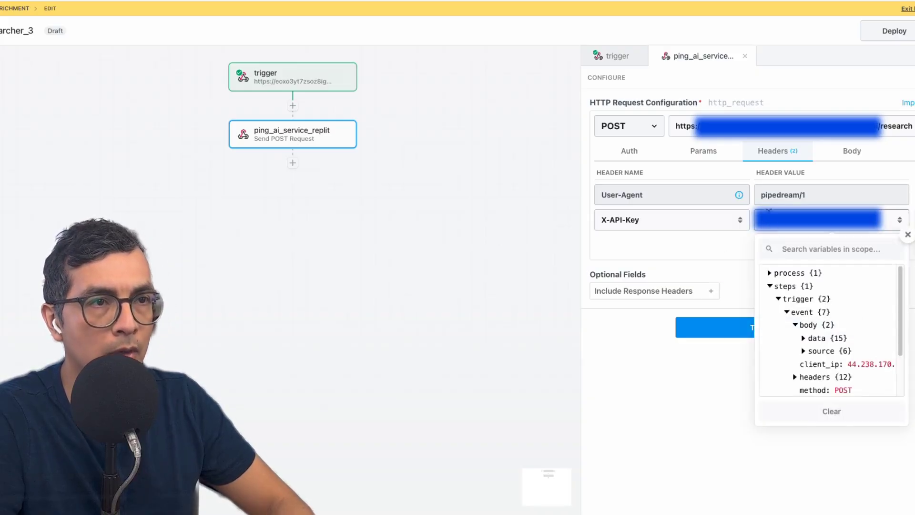
Step: Set the body to application/json and paste a raw JSON body with an empty email field
left_click(833, 173)
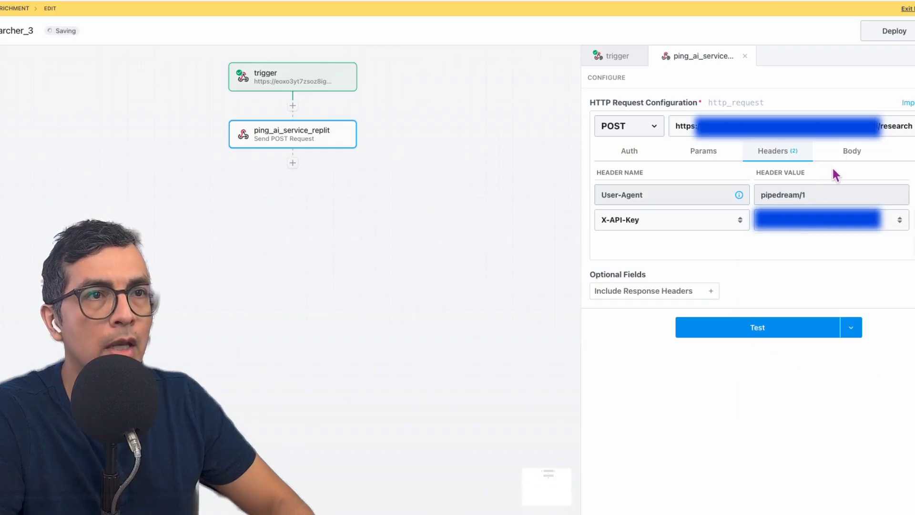
left_click(855, 151)
left_click(701, 192)
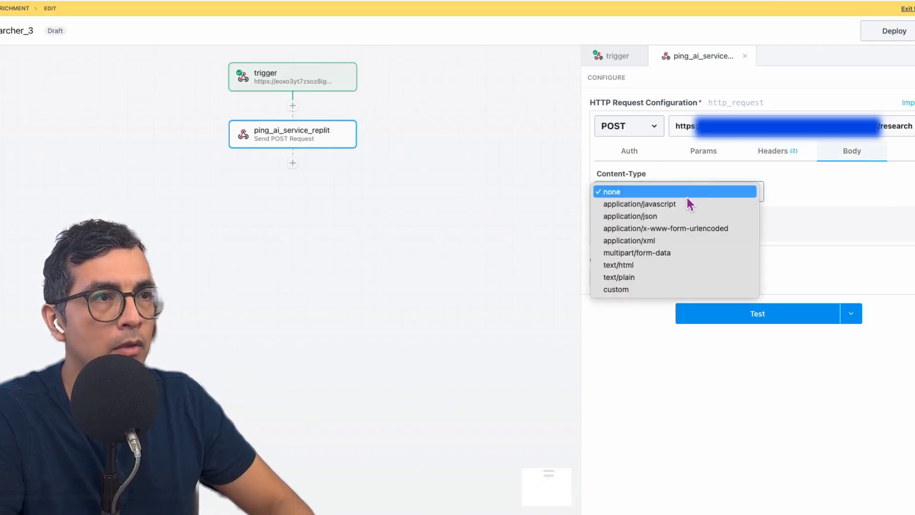
left_click(664, 219)
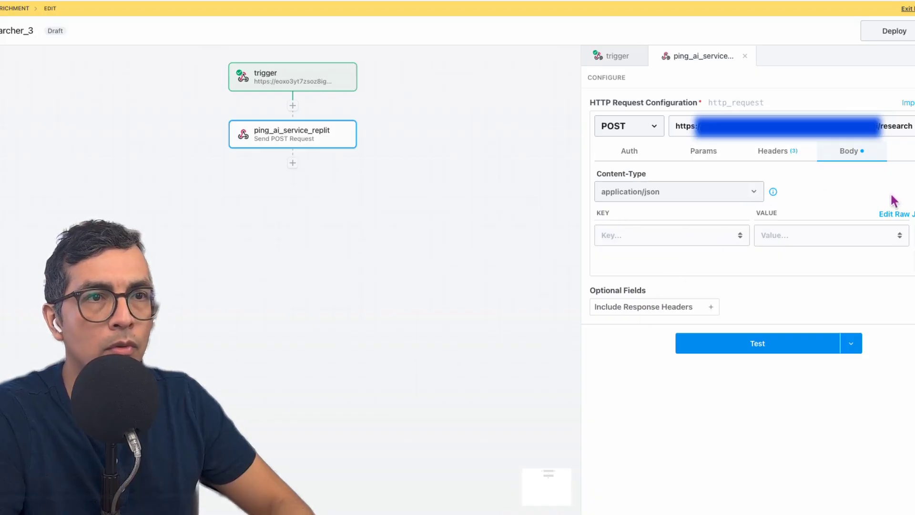
left_click(909, 219)
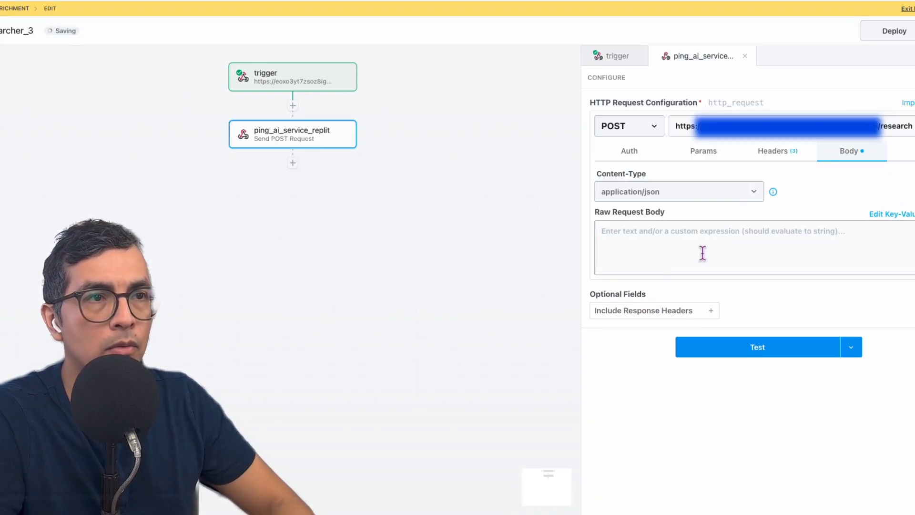
left_click(633, 237)
type("{ \"email\": \"[PATH]\" }")
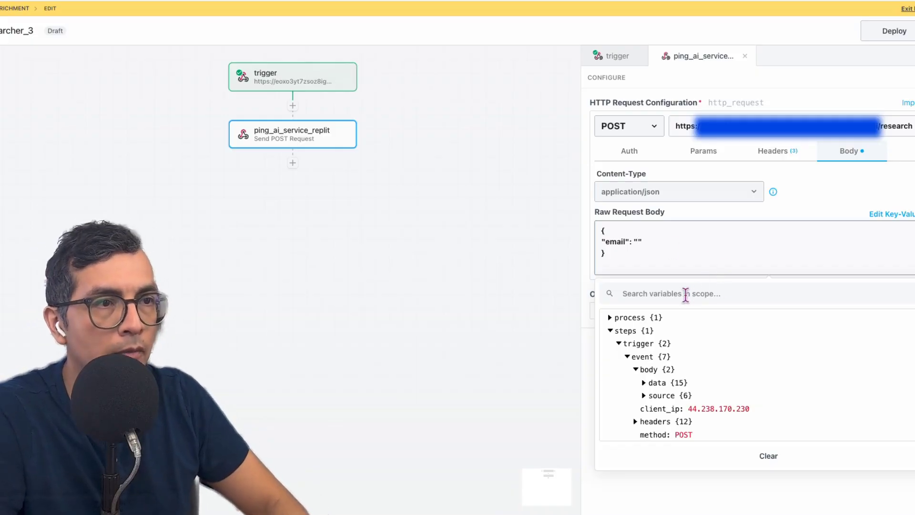
Step: Insert the trigger's properties.email.email value into the body's email field and run a test
left_click(686, 294)
type("email")
mouse_move(725, 384)
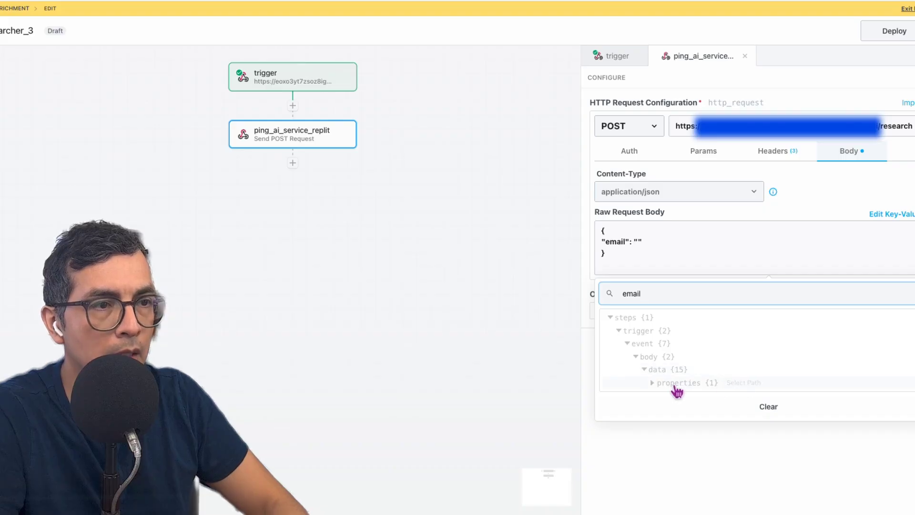
left_click(651, 383)
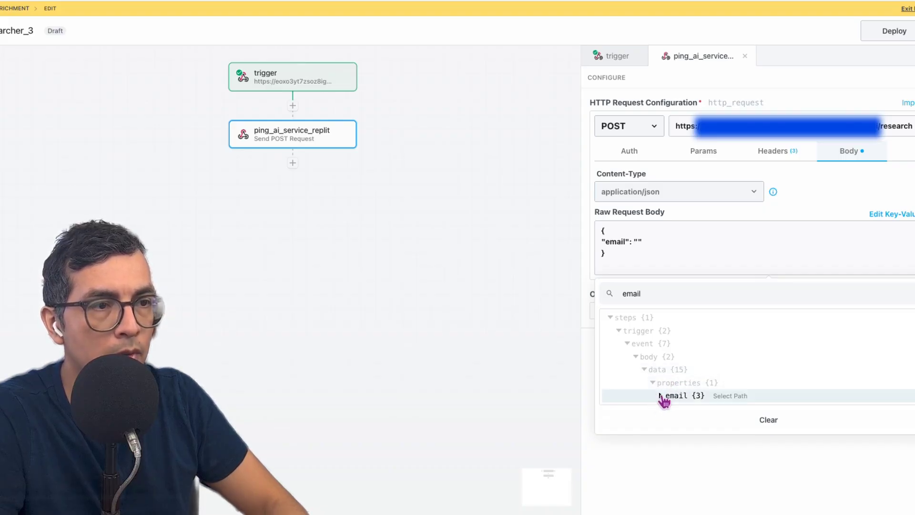
left_click(662, 397)
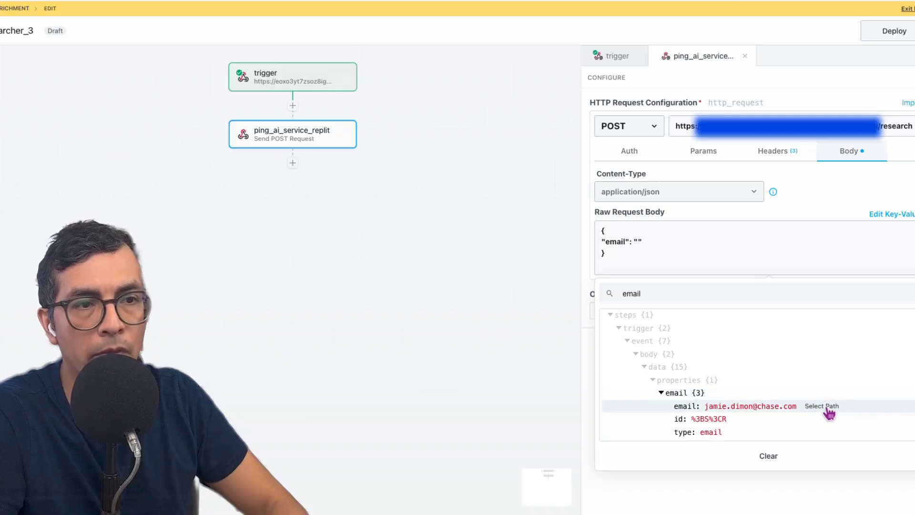
left_click(827, 407)
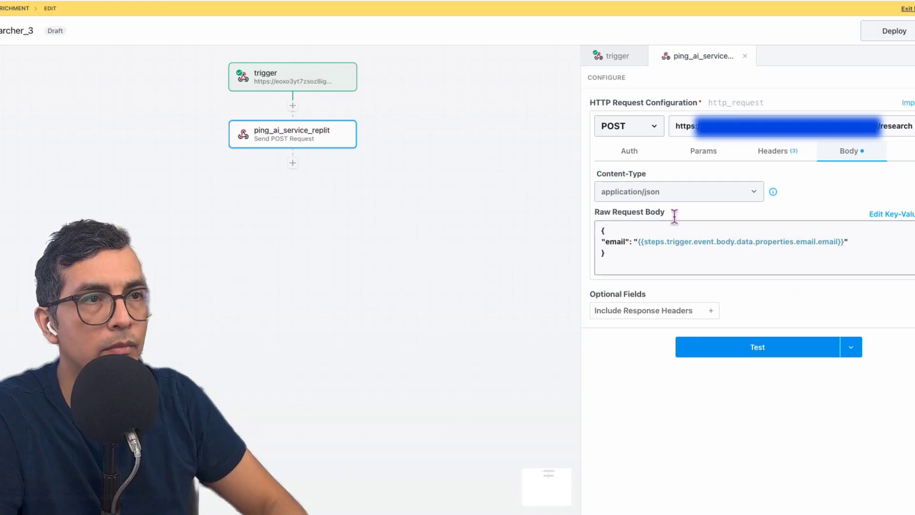
left_click(742, 349)
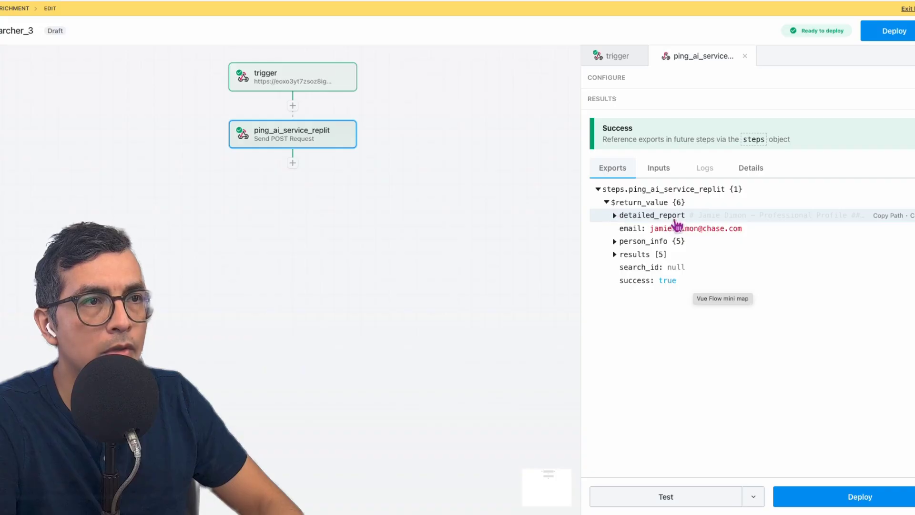
Step: Inspect the detailed_report and person_info exports returned by the successful test
left_click(615, 216)
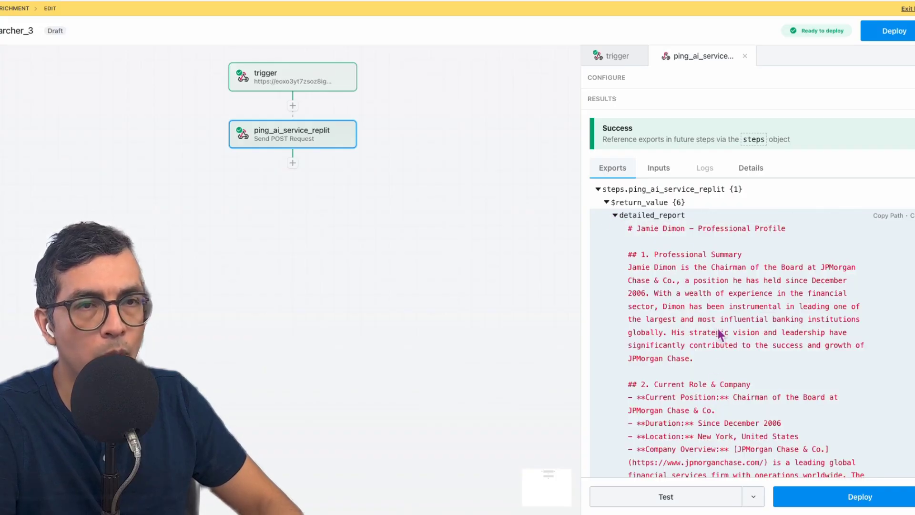
left_click(615, 216)
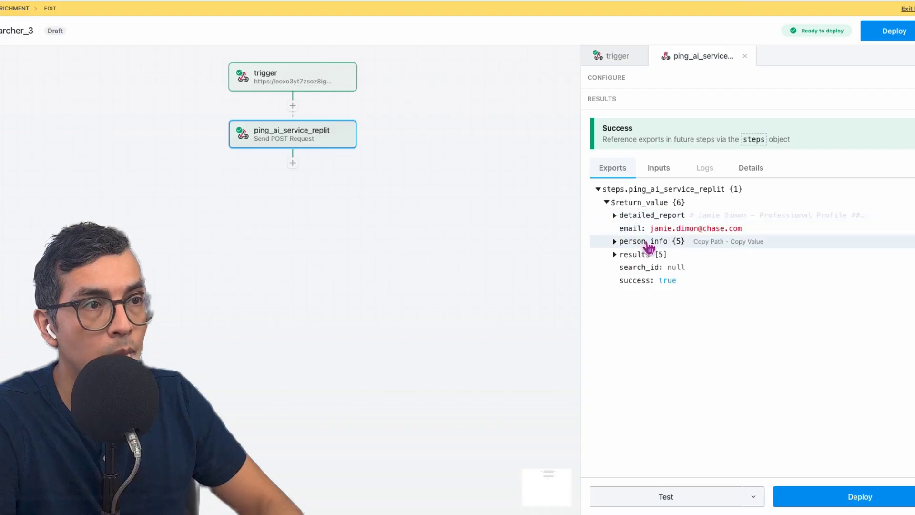
left_click(615, 243)
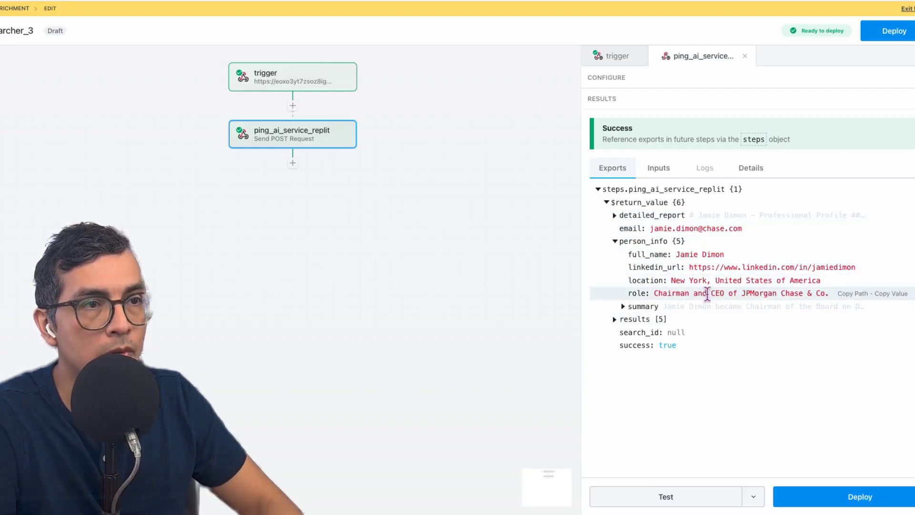
left_click(616, 242)
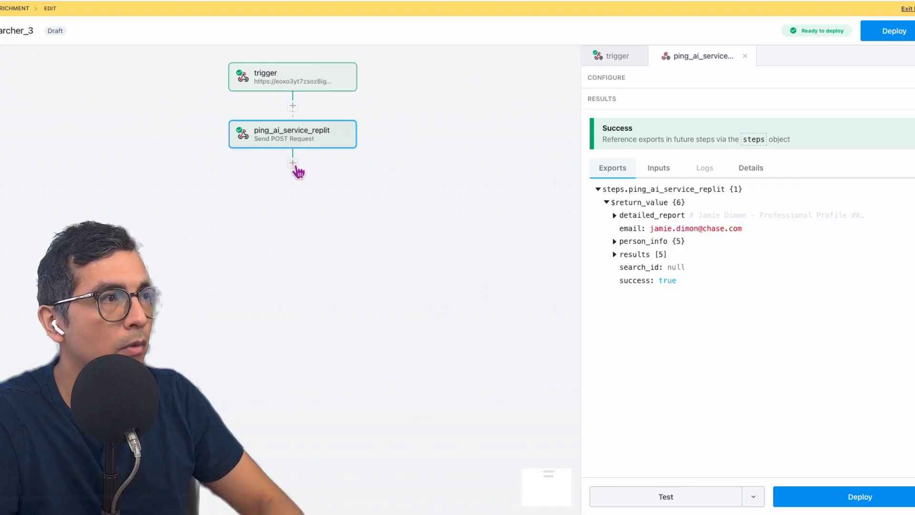
Step: Add a Notion Update Page action after the ping_ai_service_replit step
left_click(294, 164)
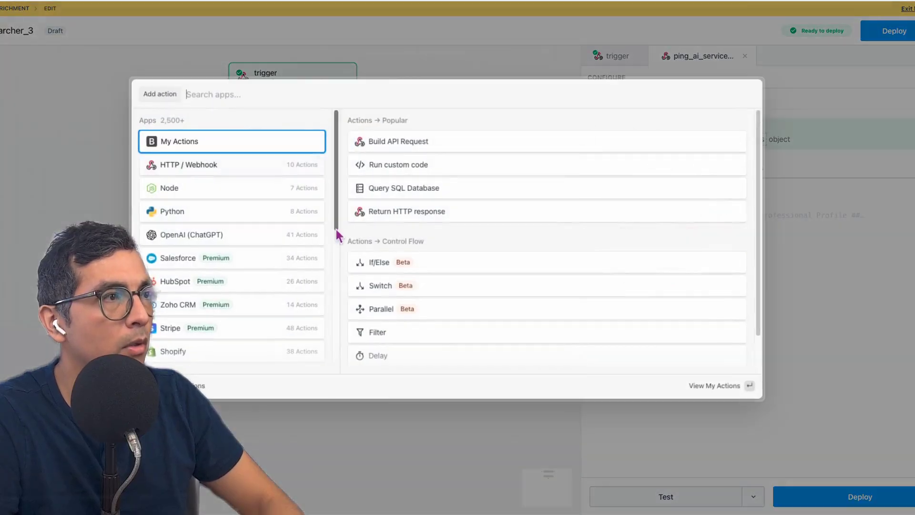
type("notion")
key("BackSpace")
key("BackSpace")
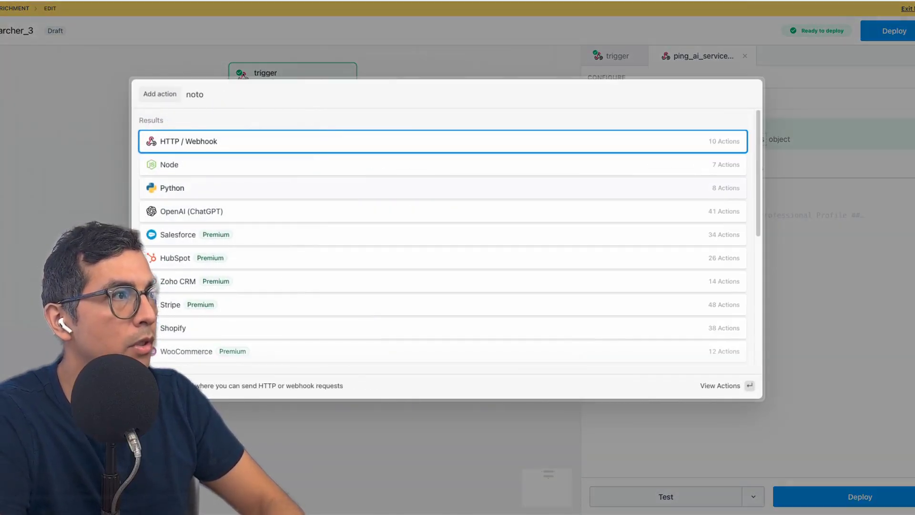
type("ion")
left_click(230, 150)
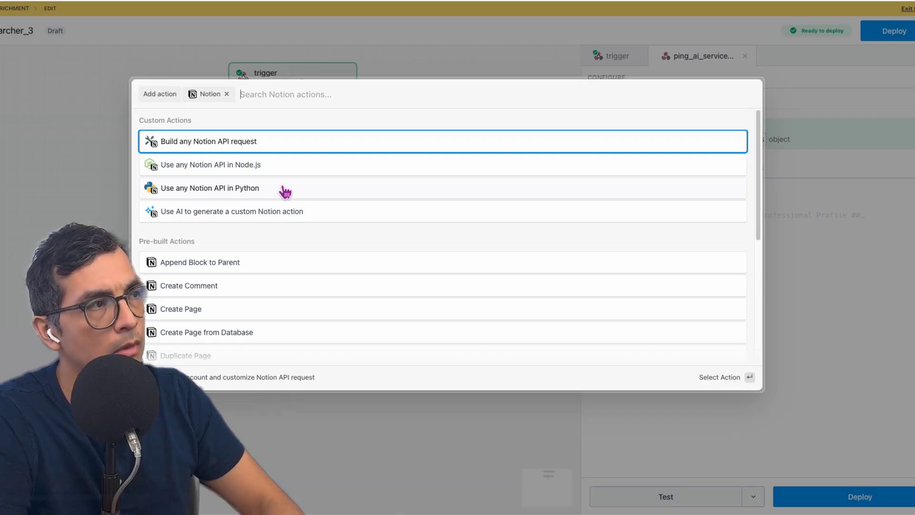
type("app")
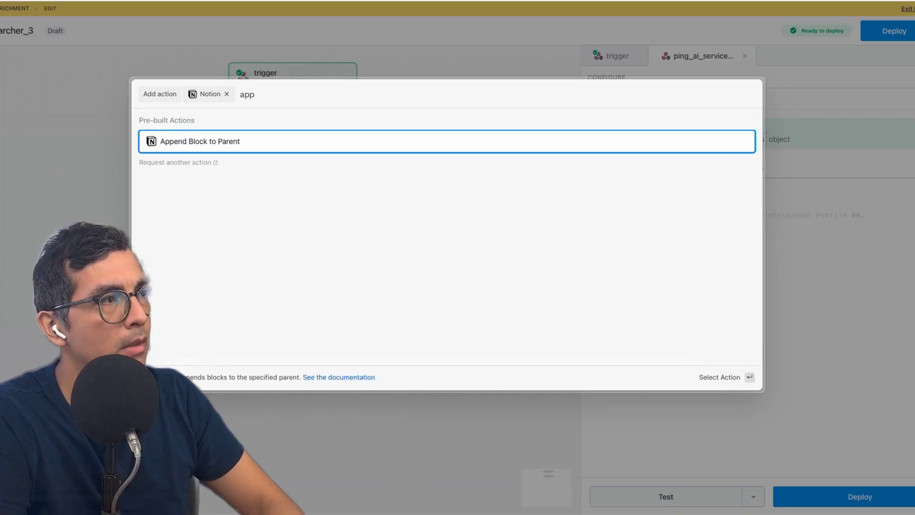
scroll(327, 272, "down", 5)
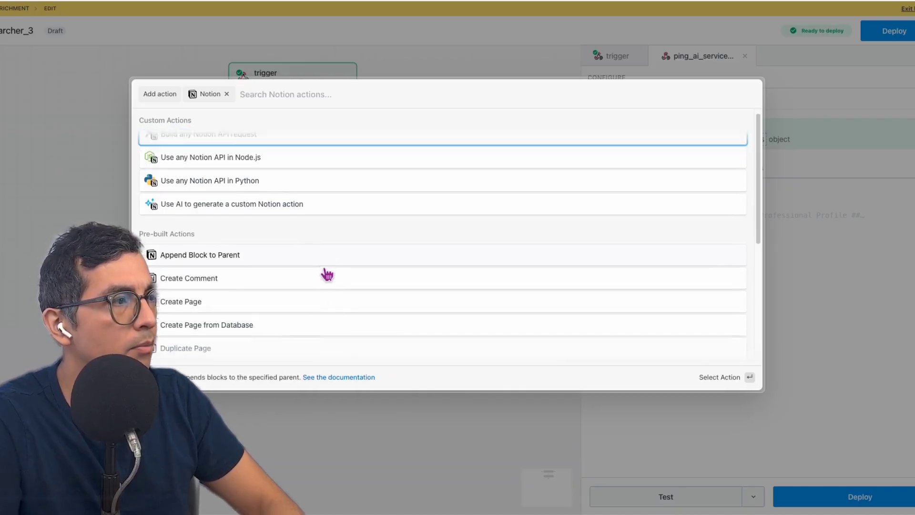
scroll(327, 274, "down", 3)
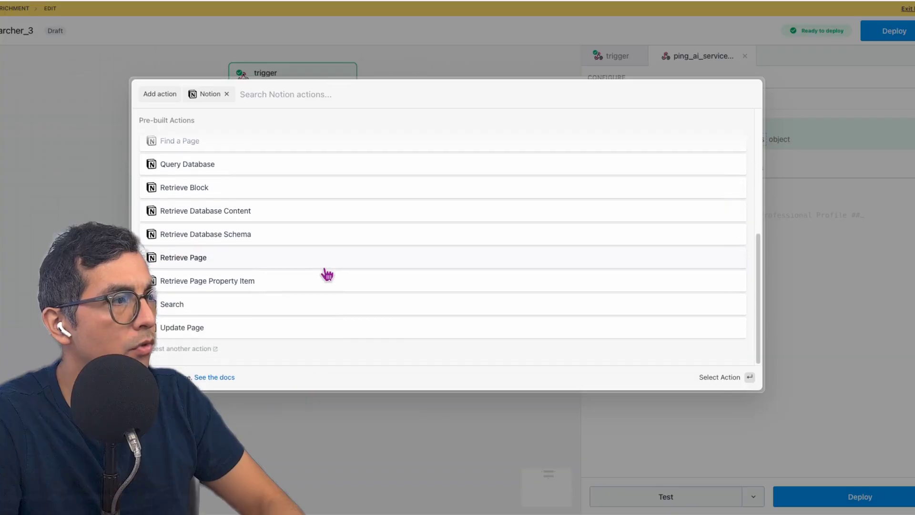
left_click(187, 332)
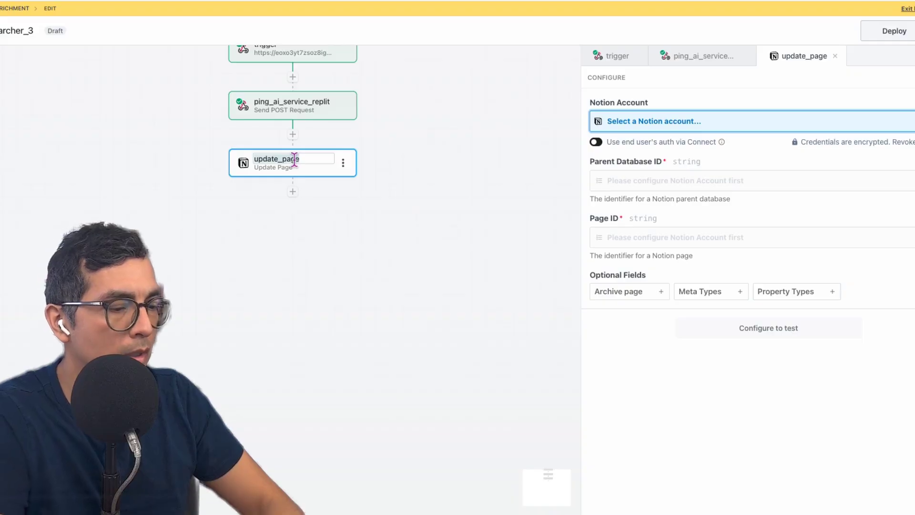
Step: Name the Notion step update_page_details and select a Notion account for it
type("up")
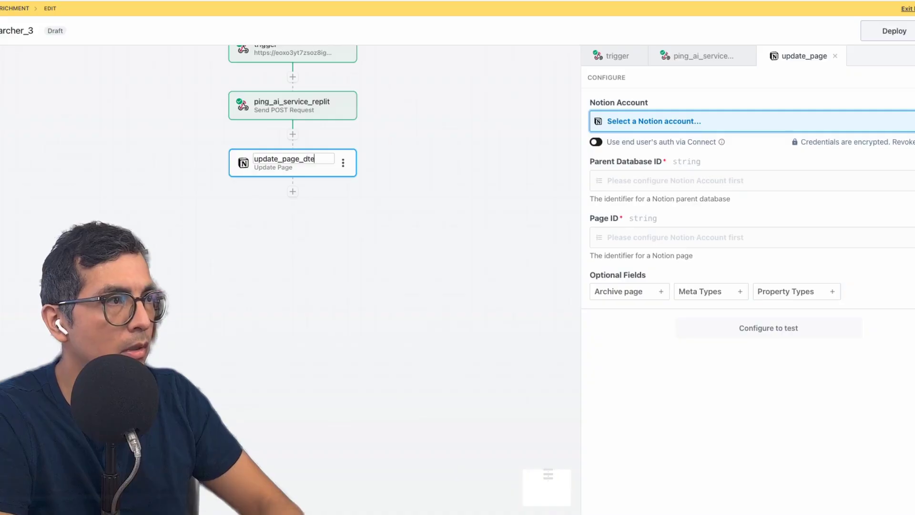
type("date_page_details")
key("Return")
left_click(654, 121)
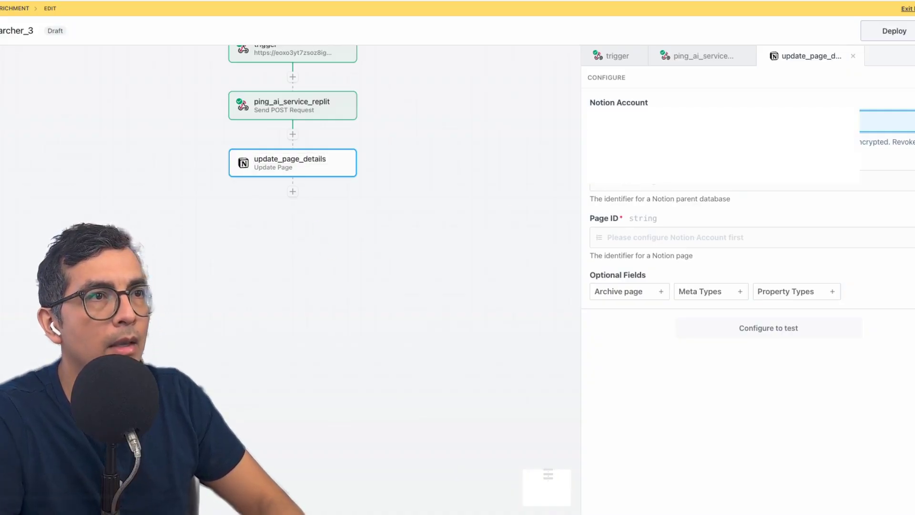
left_click(676, 190)
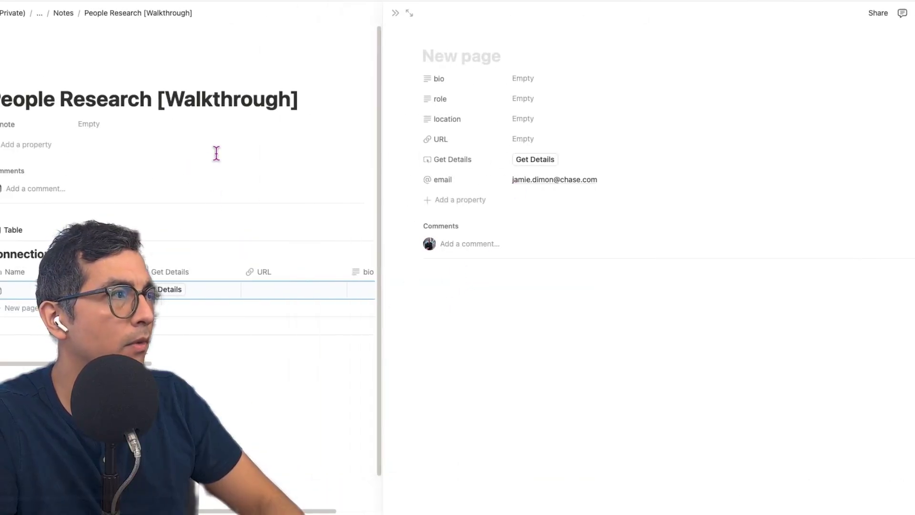
Step: Add the Pipedream connection to the connections_demo_3 database and confirm access to its pages
key("Escape")
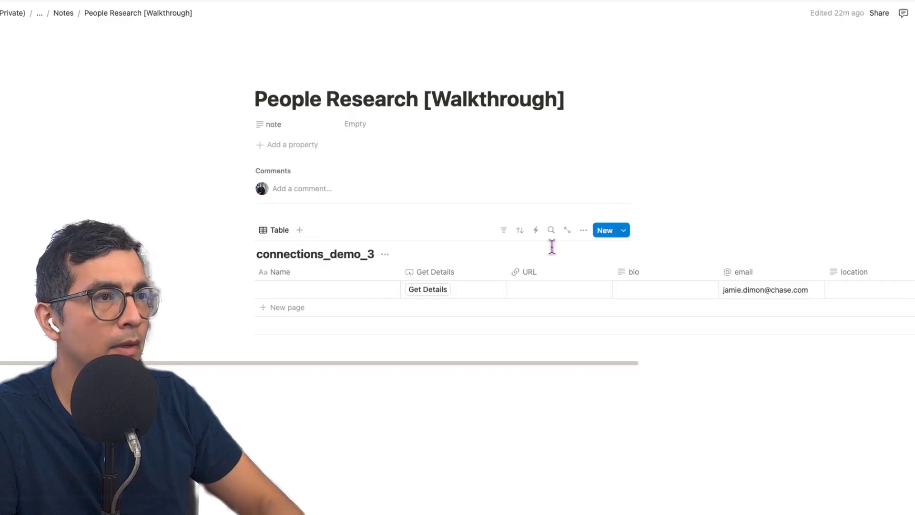
left_click(570, 230)
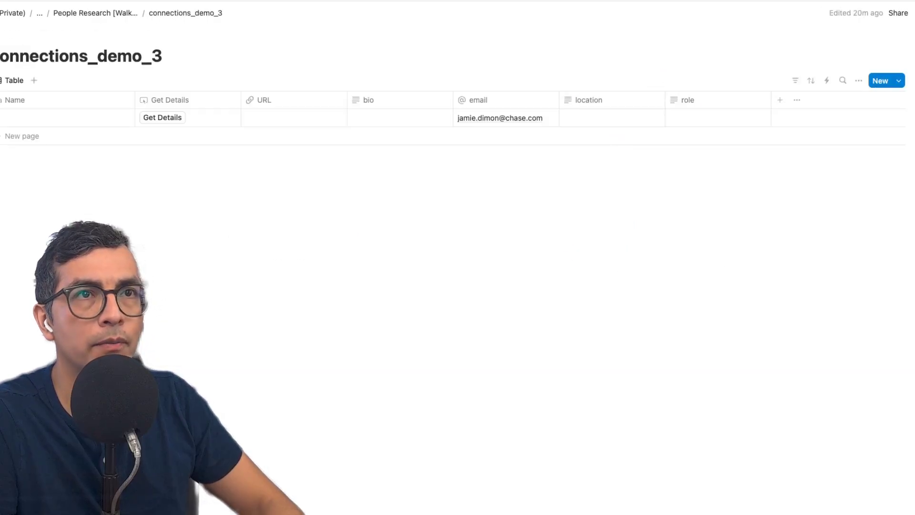
left_click(913, 13)
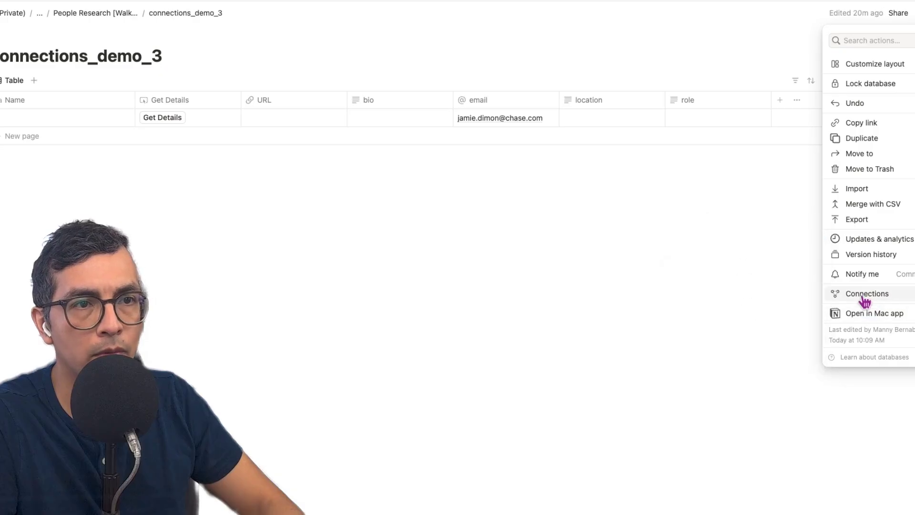
mouse_move(865, 302)
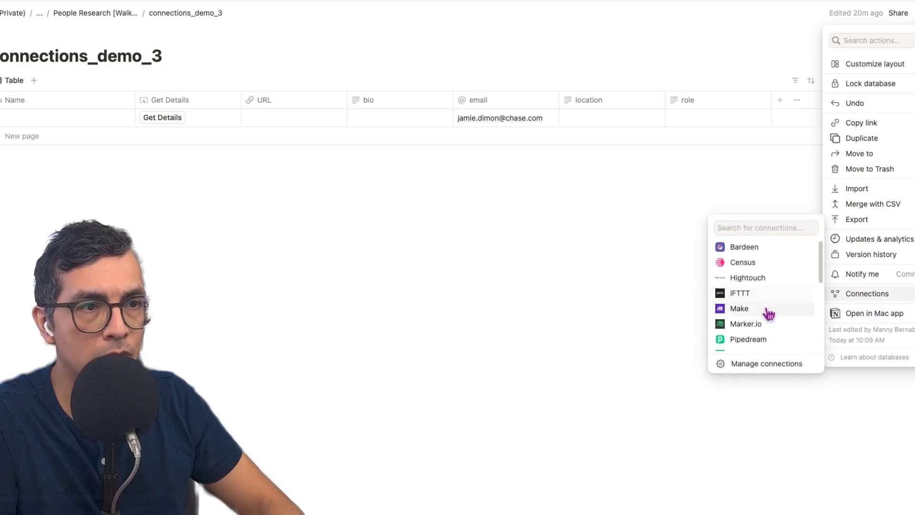
left_click(755, 343)
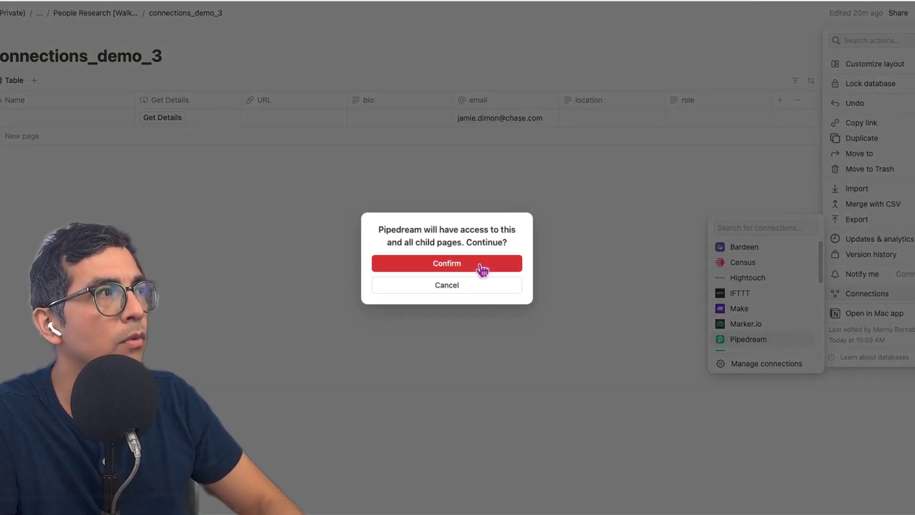
left_click(483, 270)
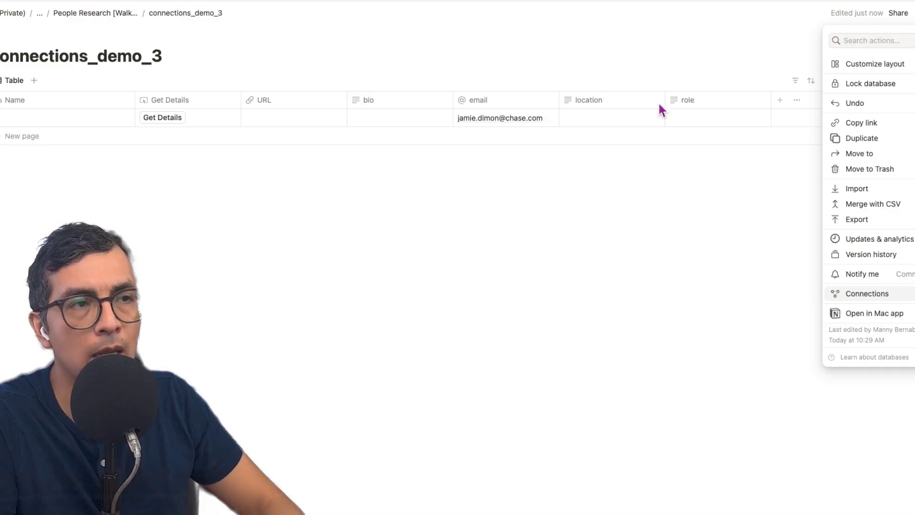
double_click(49, 57)
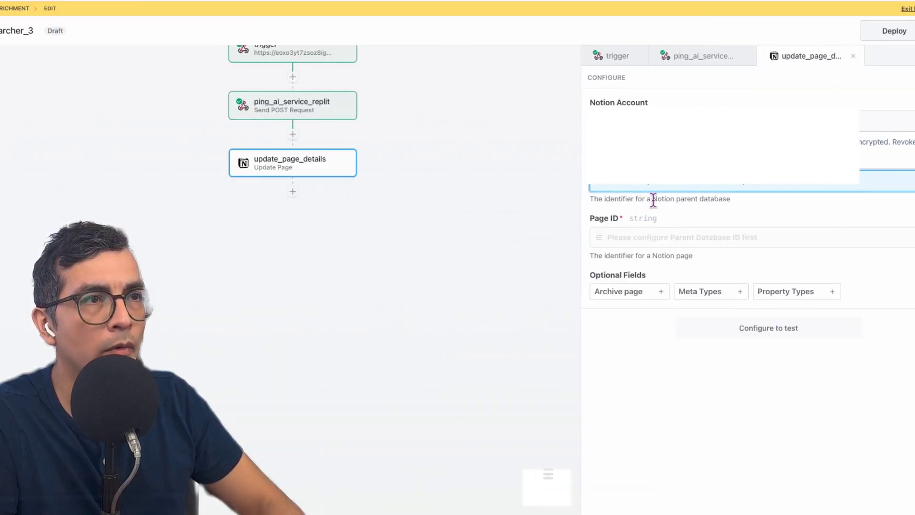
Step: Choose connections_demo_3 as the Parent Database ID
left_click(709, 188)
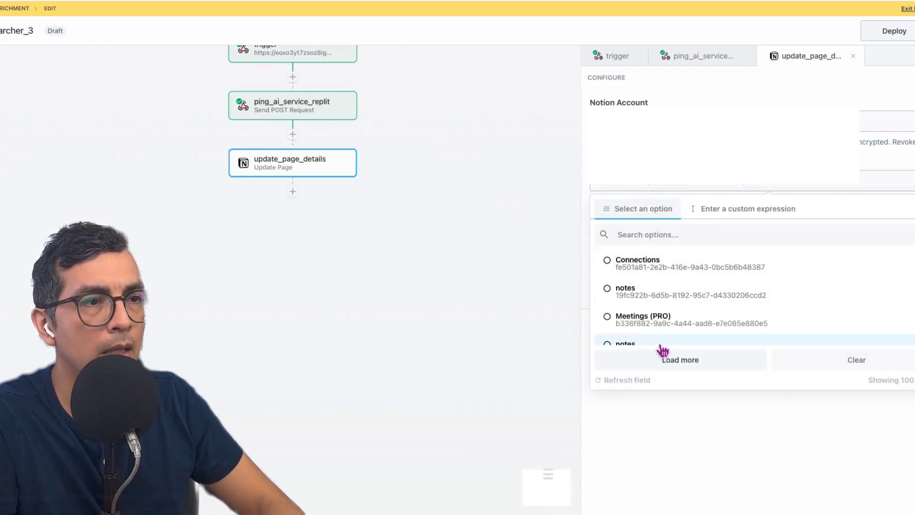
left_click(624, 380)
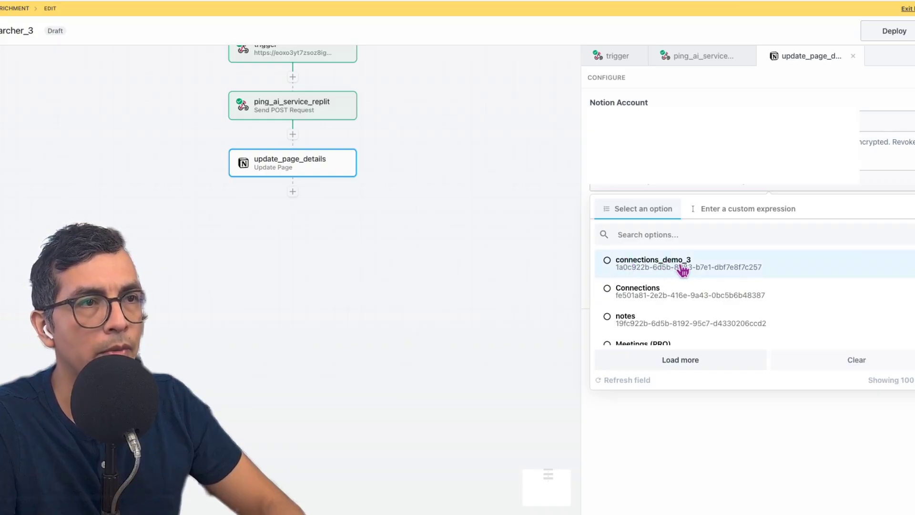
left_click(683, 270)
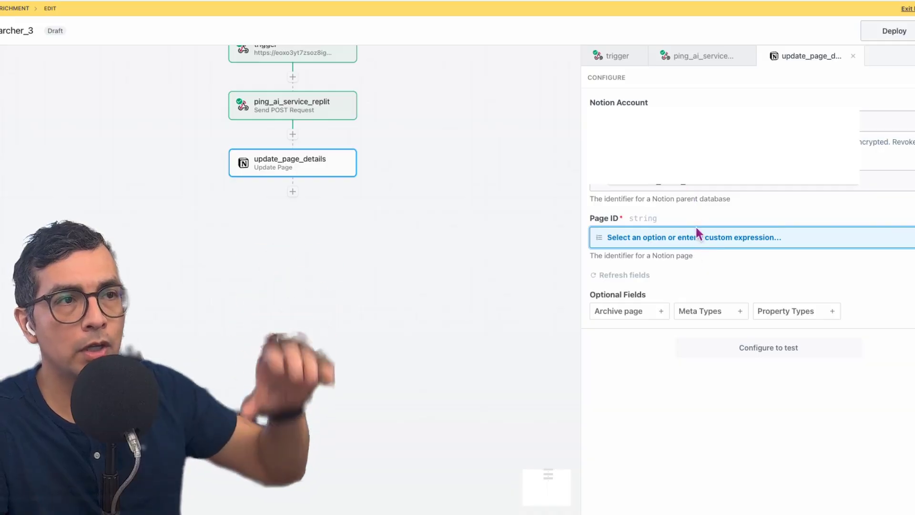
Step: Set Page ID to the custom expression {{steps.trigger.event.body.data.id}}
left_click(699, 242)
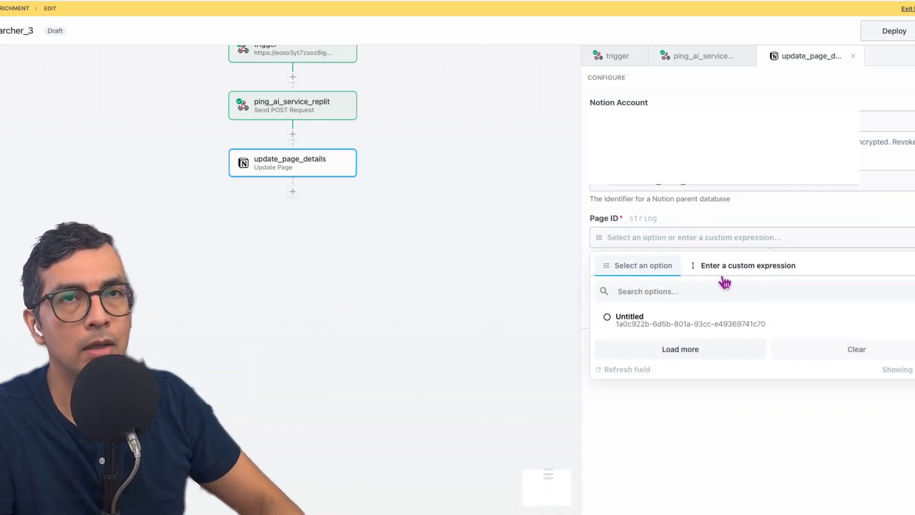
scroll(393, 197, "up", 1)
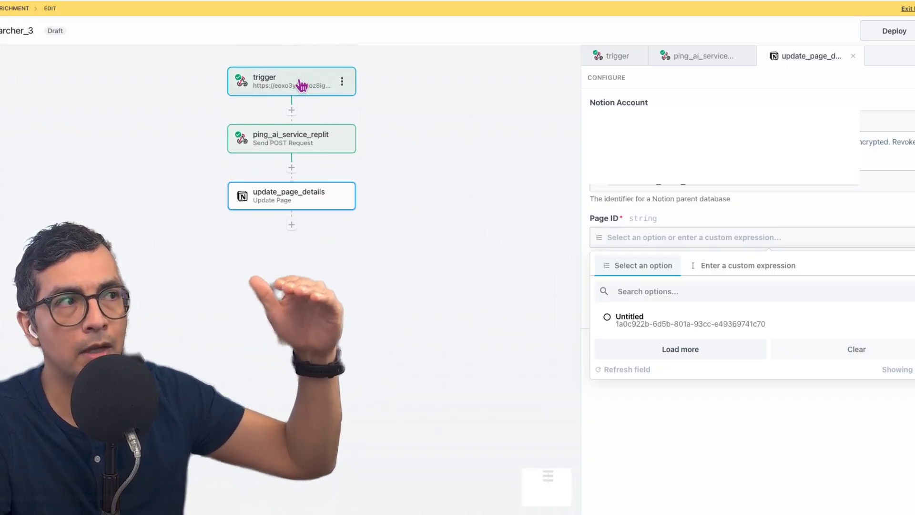
left_click(762, 273)
left_click(644, 296)
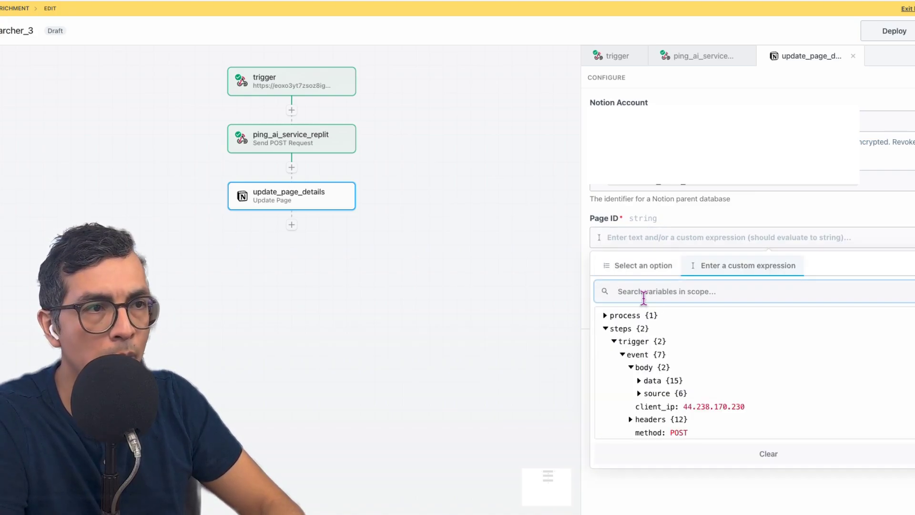
type("id")
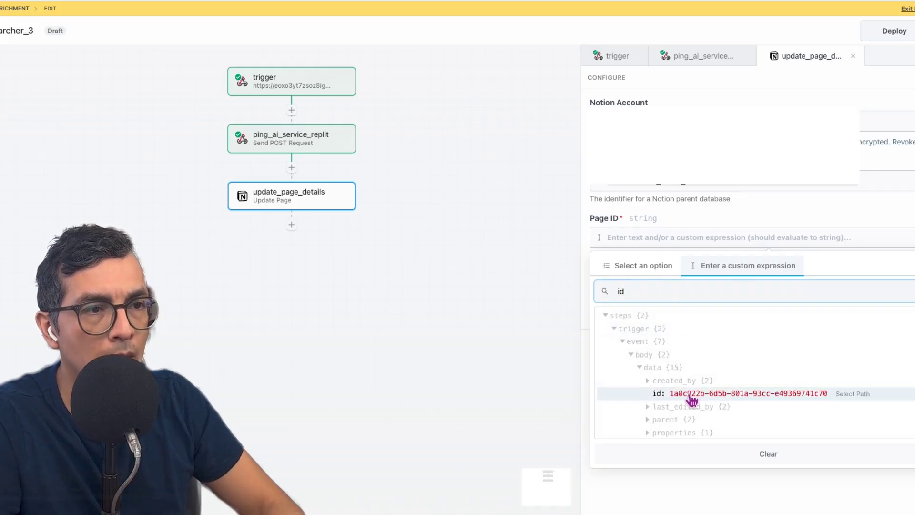
left_click(853, 395)
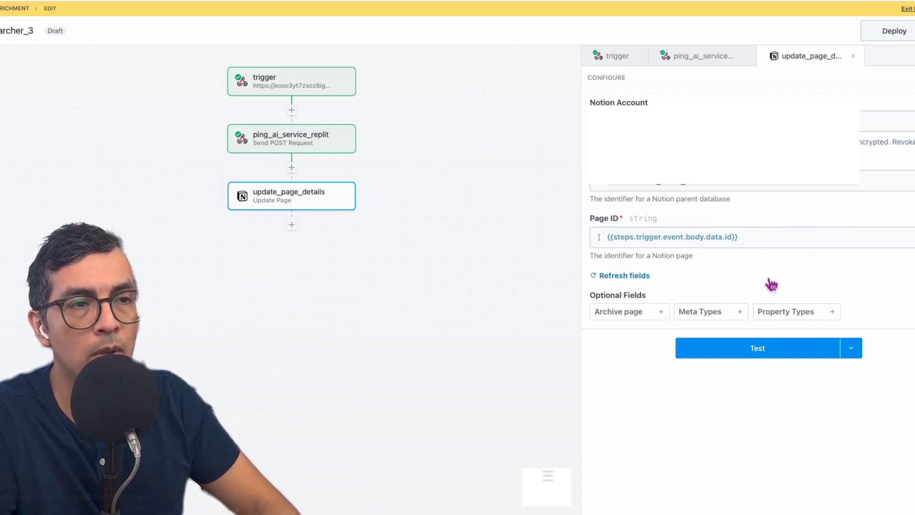
Step: Select location, role, URL, bio and Name as the Property Types to update
left_click(801, 311)
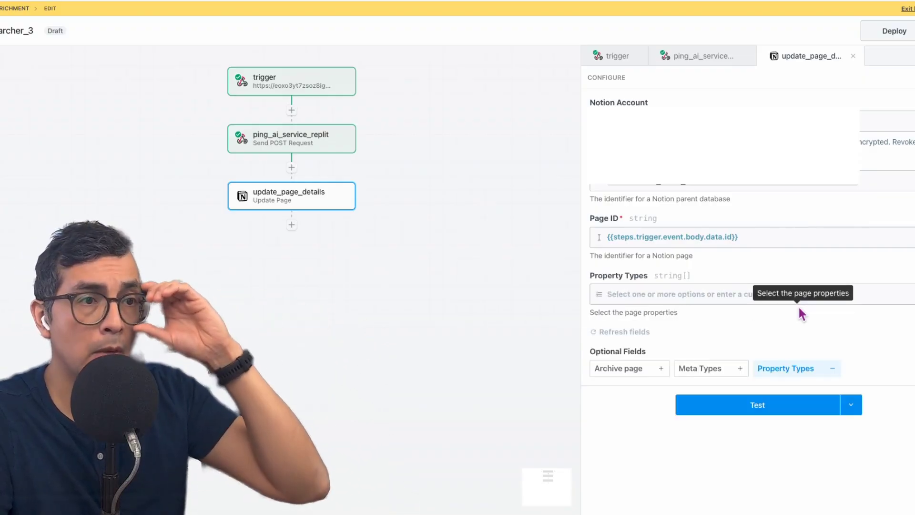
left_click(735, 297)
scroll(709, 377, "down", 2)
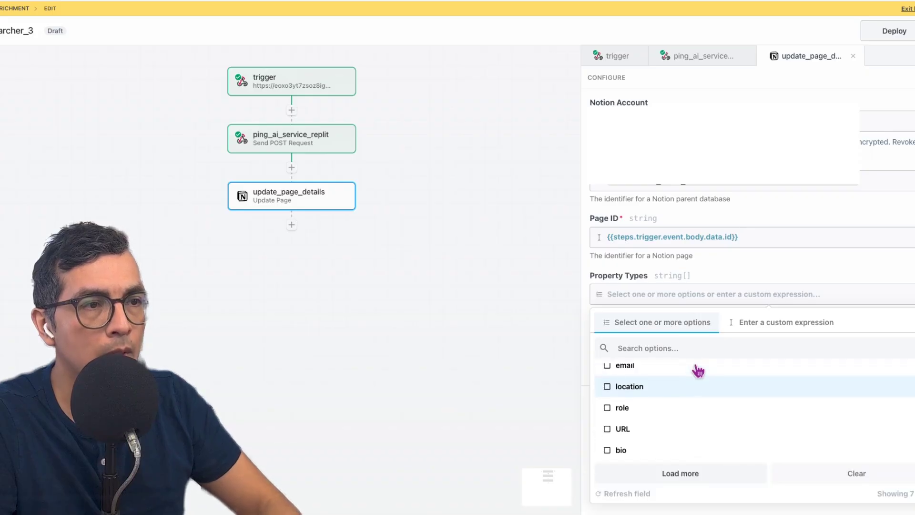
left_click(610, 387)
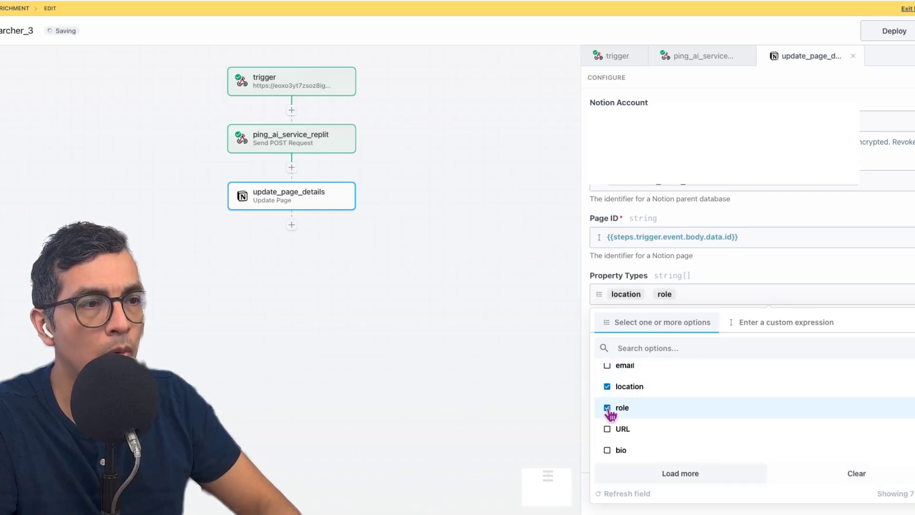
scroll(612, 418, "down", 2)
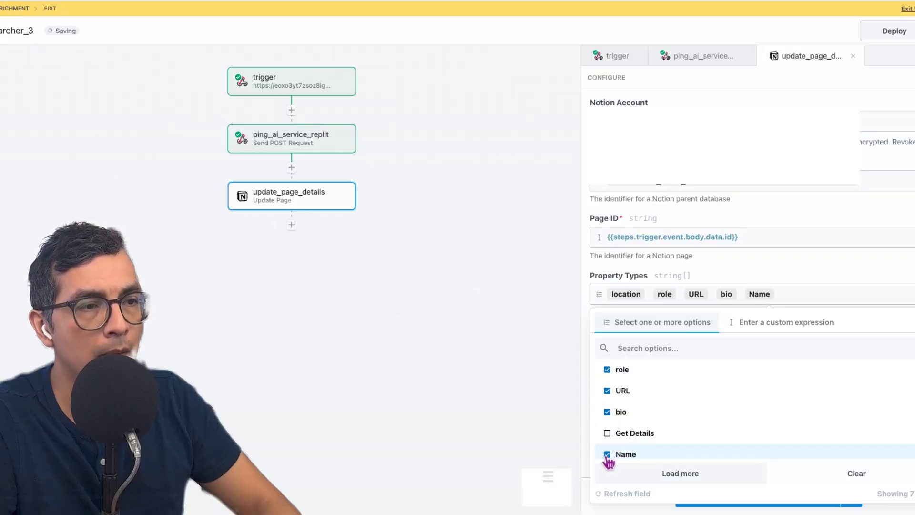
scroll(679, 438, "up", 3)
scroll(712, 418, "down", 2)
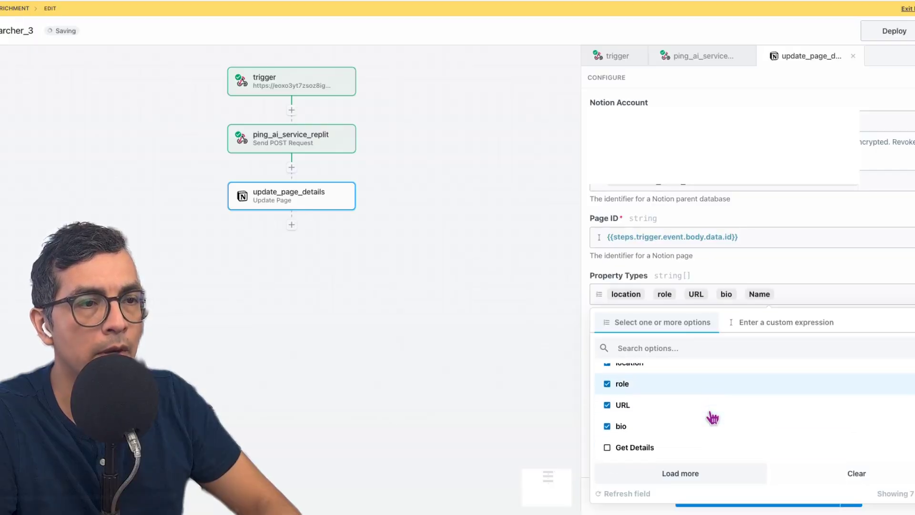
scroll(712, 418, "down", 1)
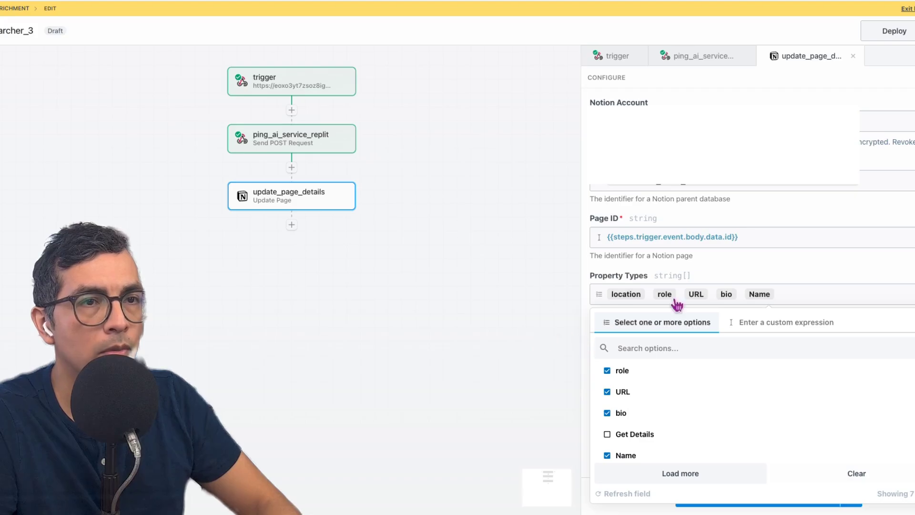
Step: Map the location property to the AI service's person_info.location value
key("Escape")
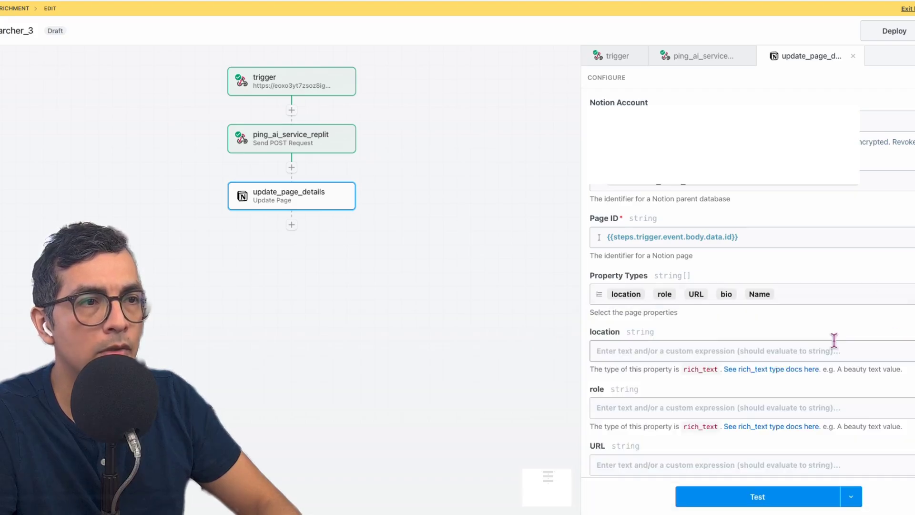
scroll(834, 341, "down", 3)
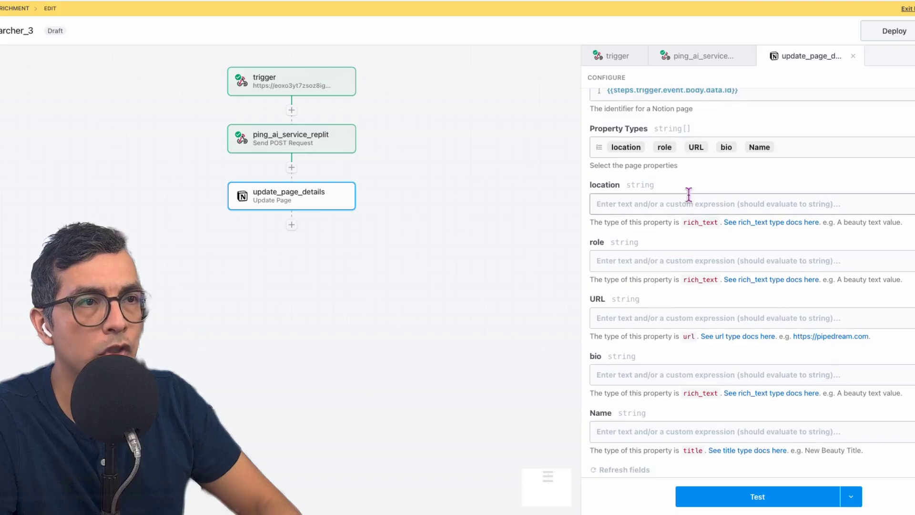
scroll(689, 218, "down", 1)
left_click(669, 183)
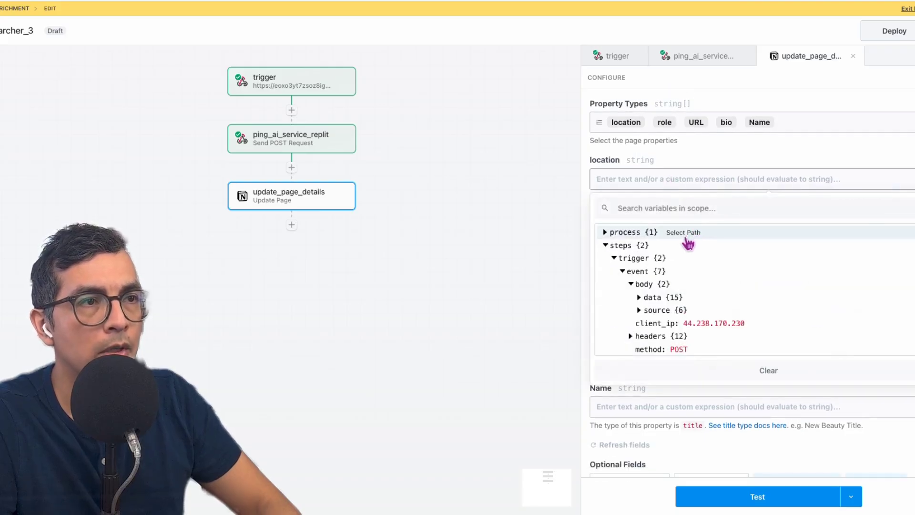
left_click(649, 212)
type(";")
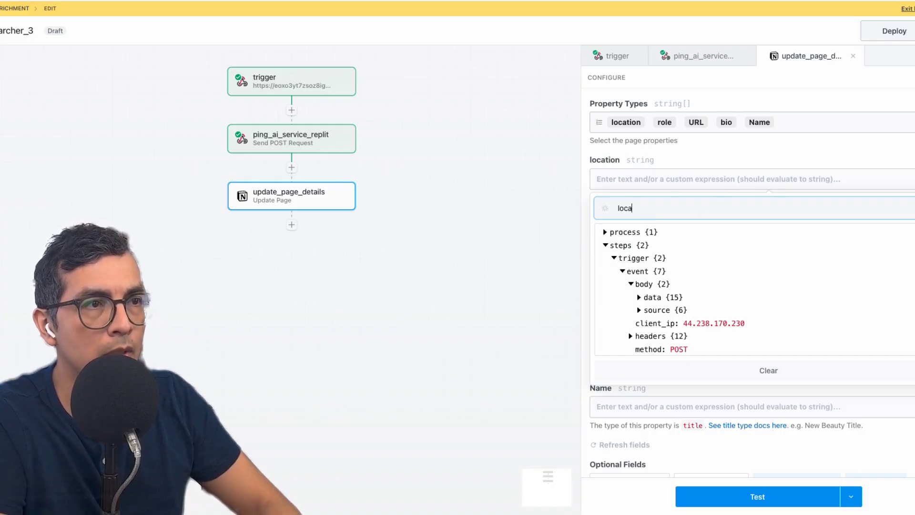
type("ocation")
scroll(711, 312, "down", 5)
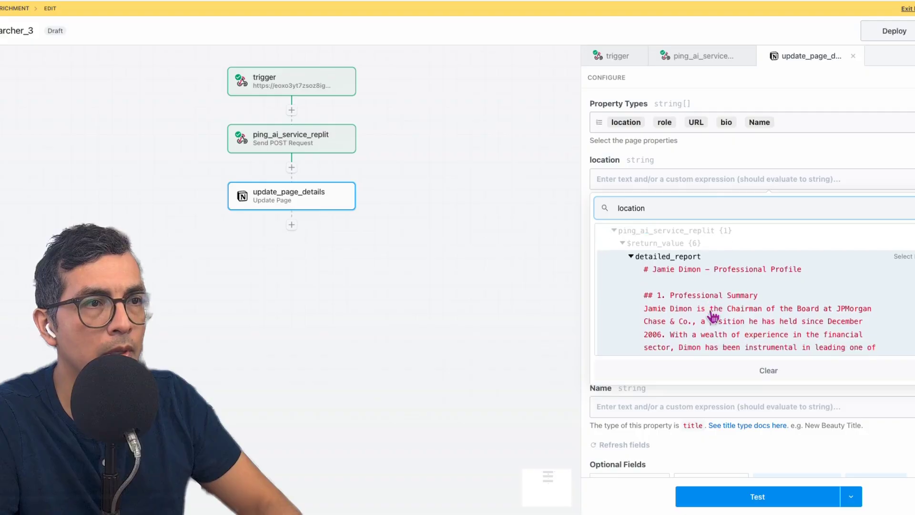
scroll(714, 316, "down", 15)
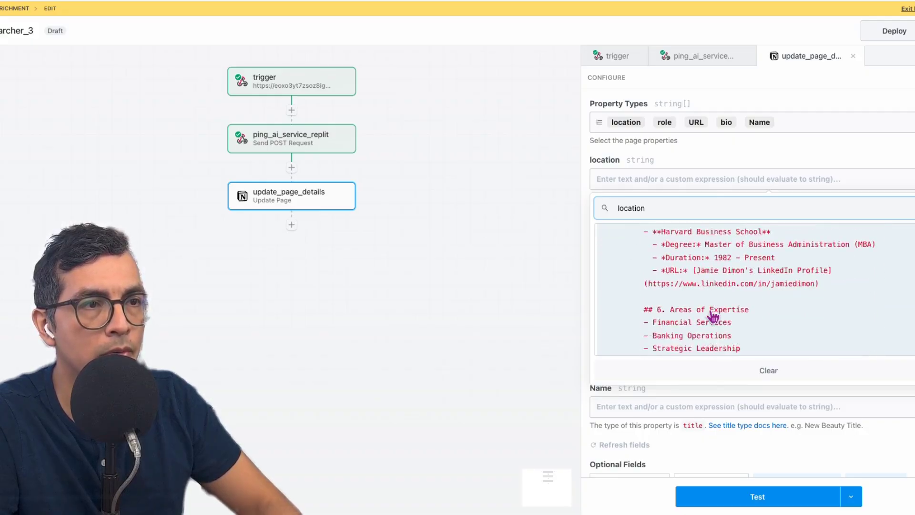
scroll(714, 317, "down", 5)
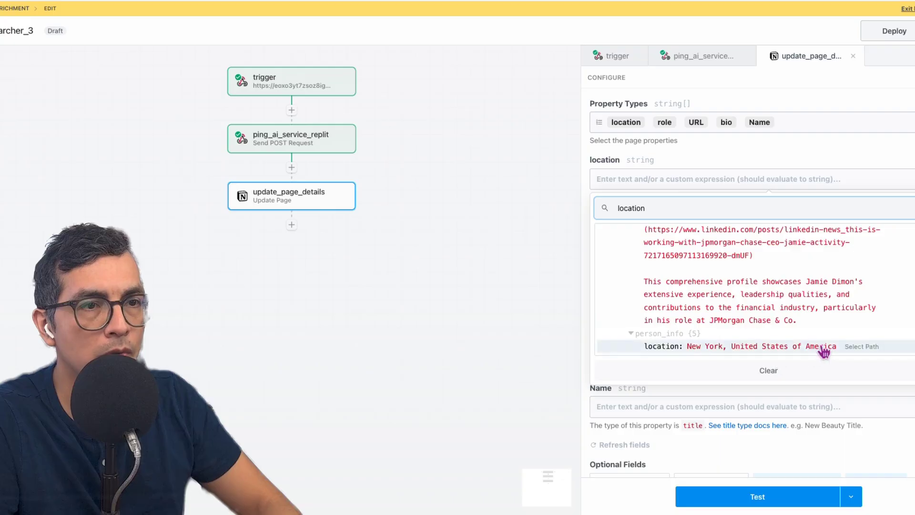
left_click(858, 353)
Step: Map the role property to person_info.role
left_click(661, 236)
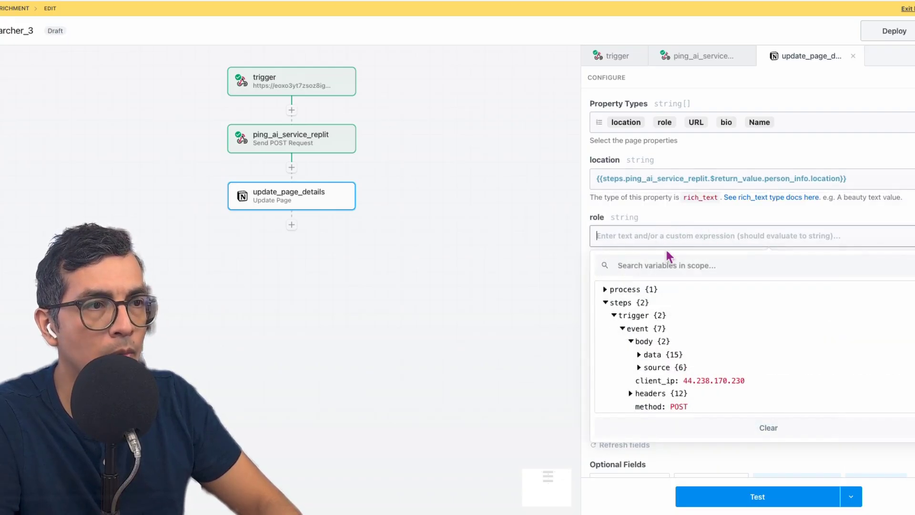
left_click(641, 265)
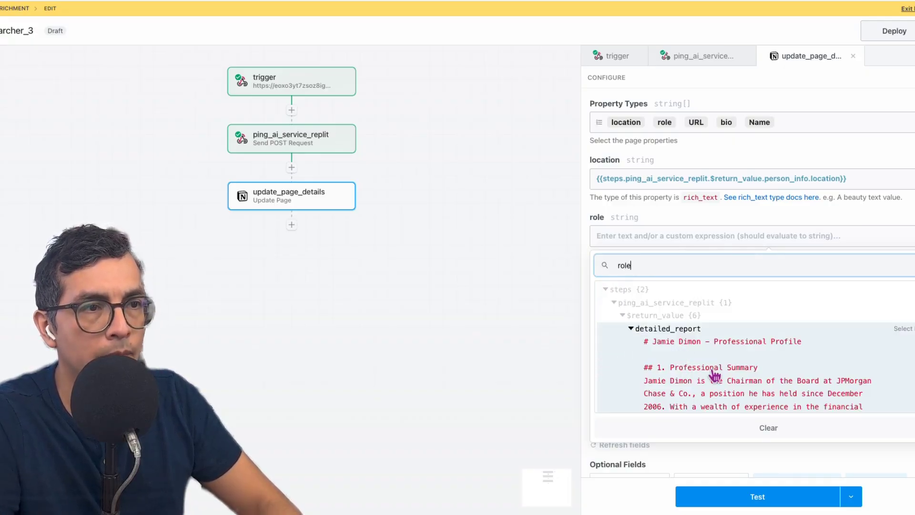
scroll(713, 359, "down", 10)
scroll(715, 375, "down", 15)
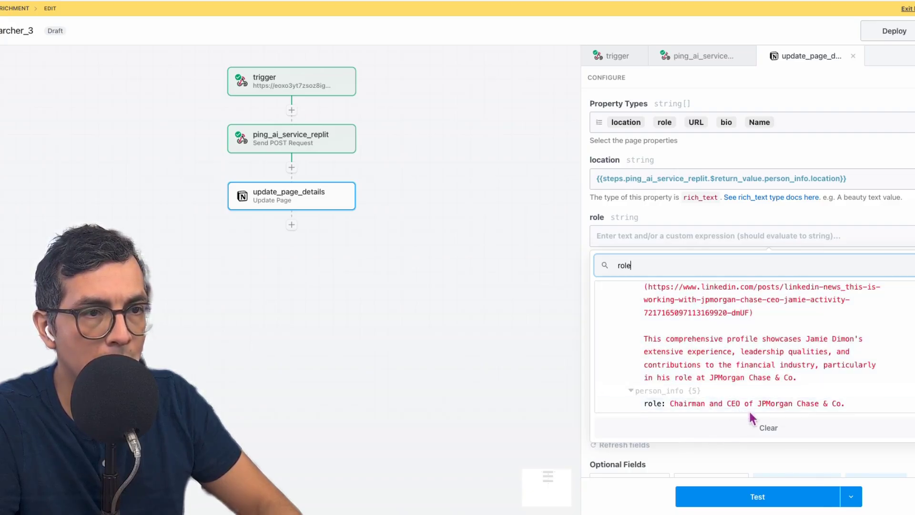
left_click(863, 404)
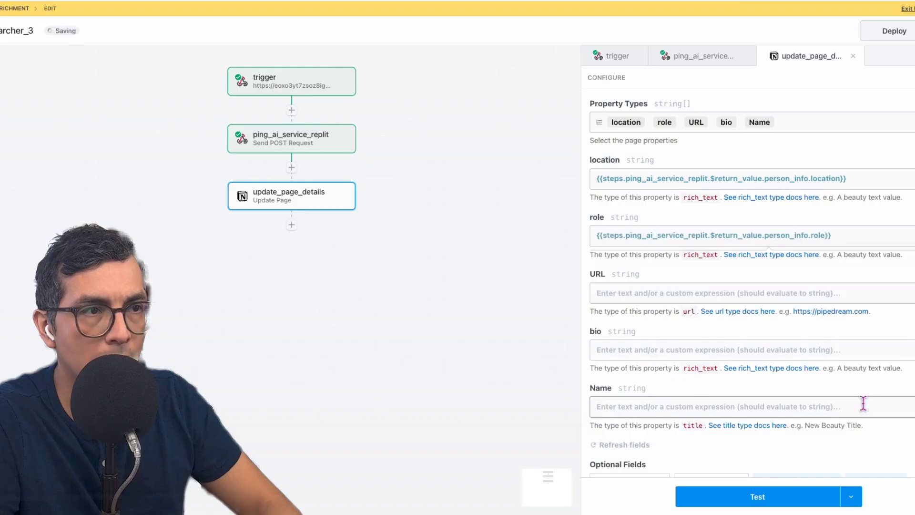
Step: Map the URL property to person_info.linkedin_url
left_click(634, 293)
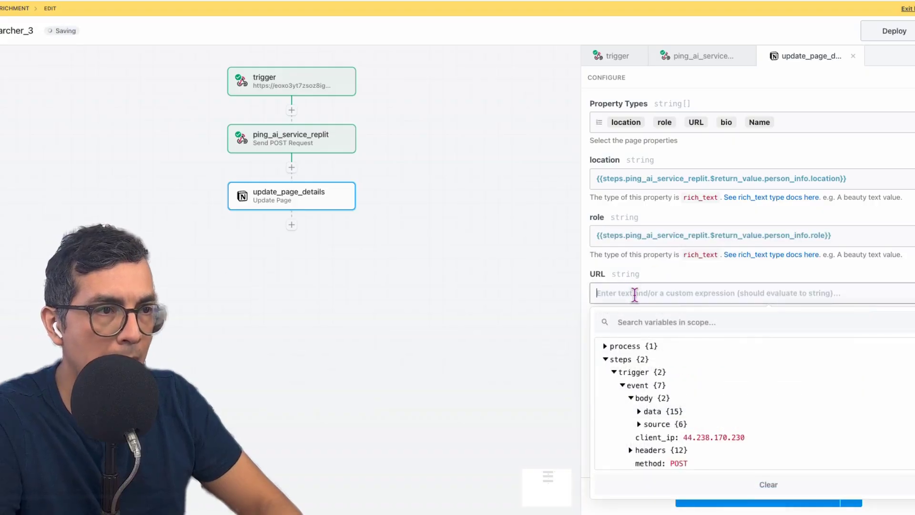
left_click(637, 318)
type("linked")
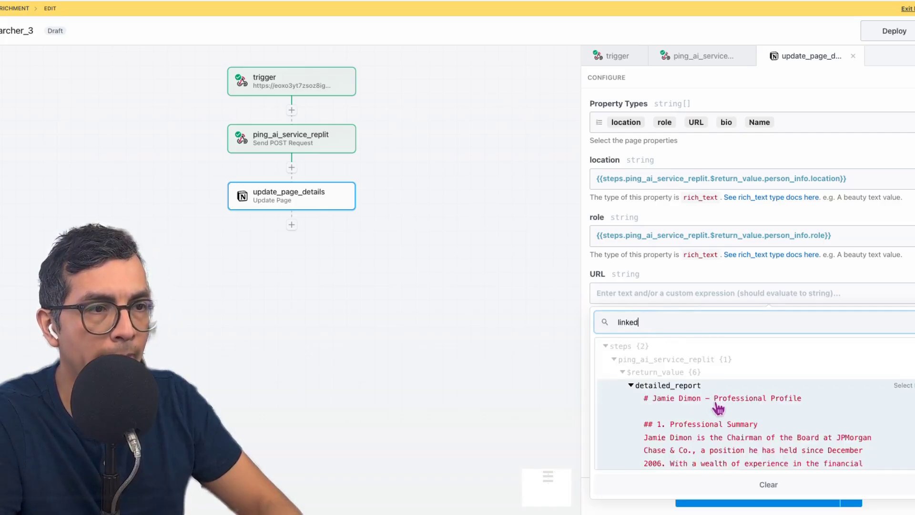
scroll(710, 396, "down", 10)
scroll(718, 407, "down", 15)
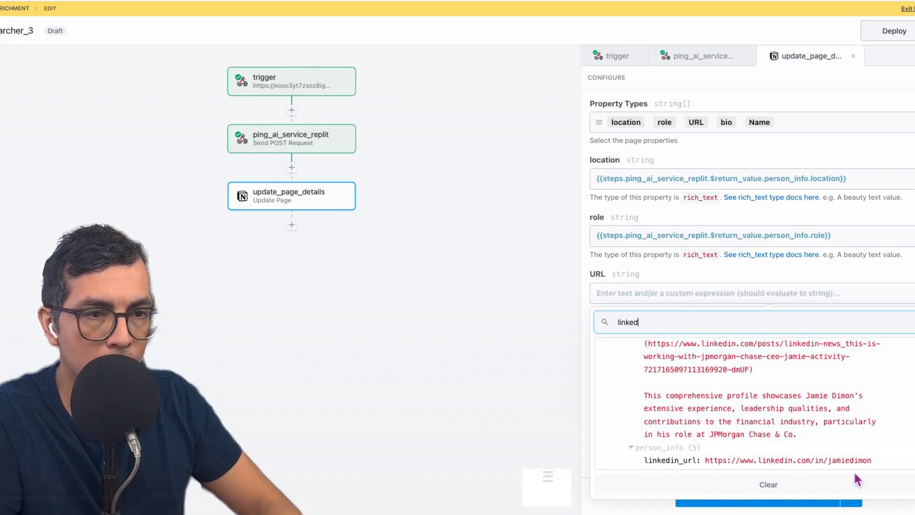
left_click(890, 466)
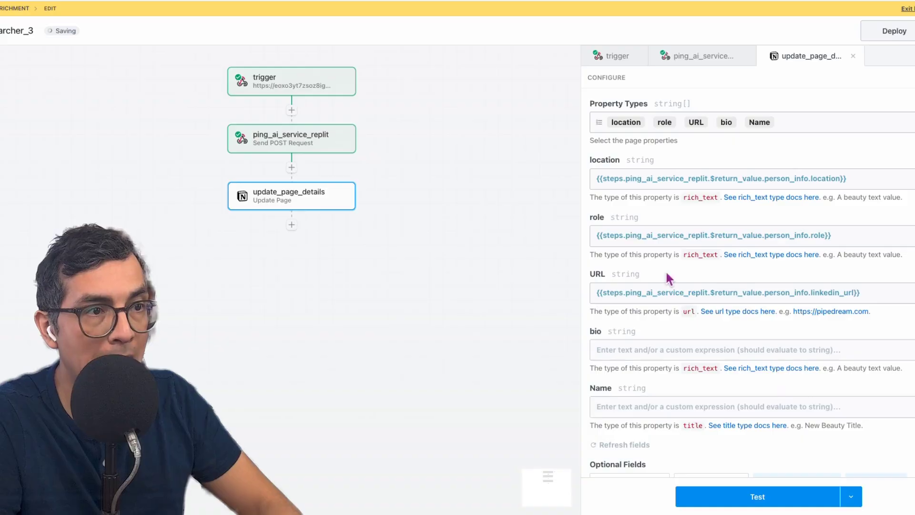
Step: Map bio to person_info.summary and start searching variables for the Name property
left_click(658, 352)
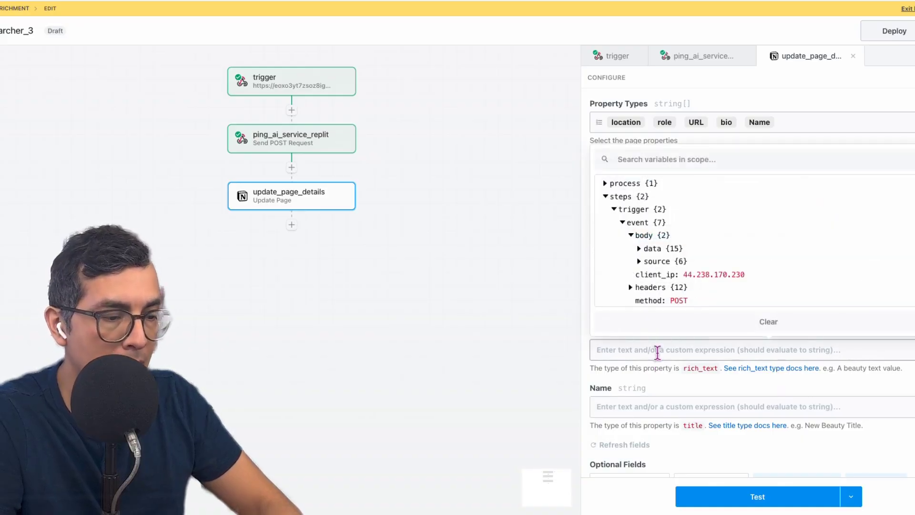
left_click(638, 157)
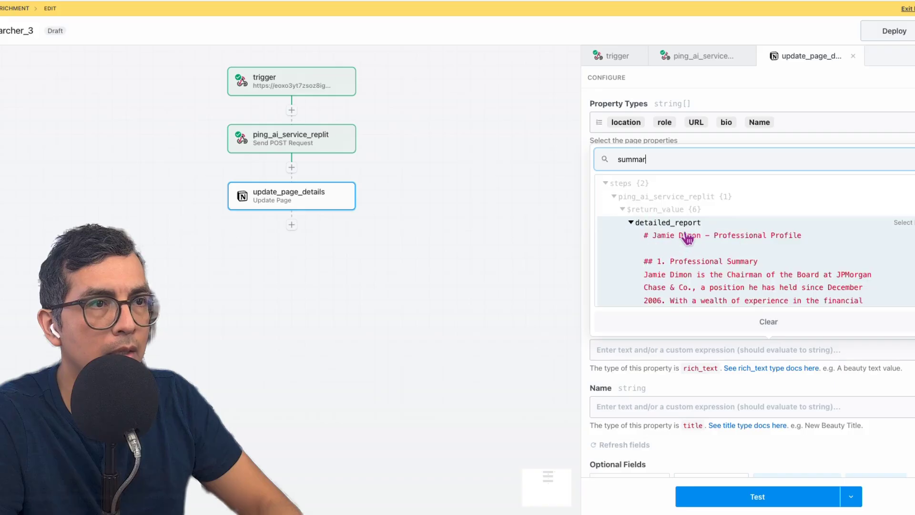
scroll(689, 256, "down", 15)
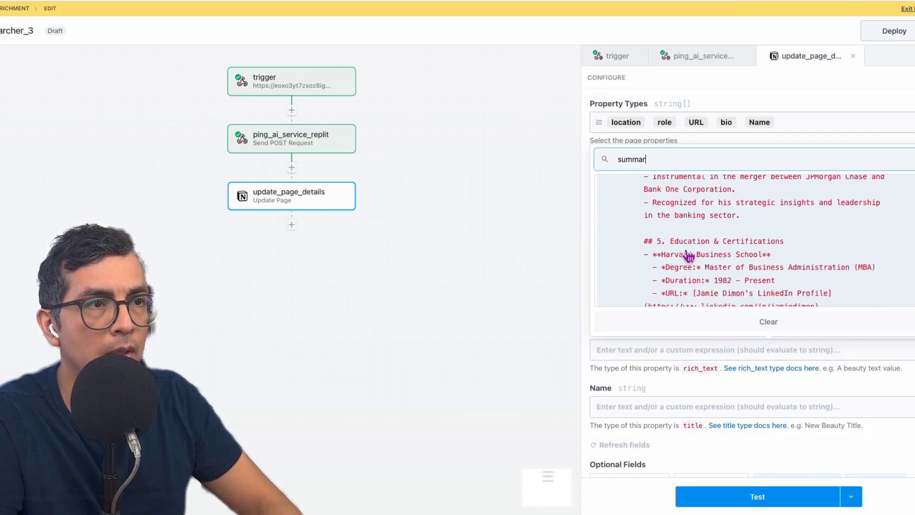
scroll(689, 256, "down", 5)
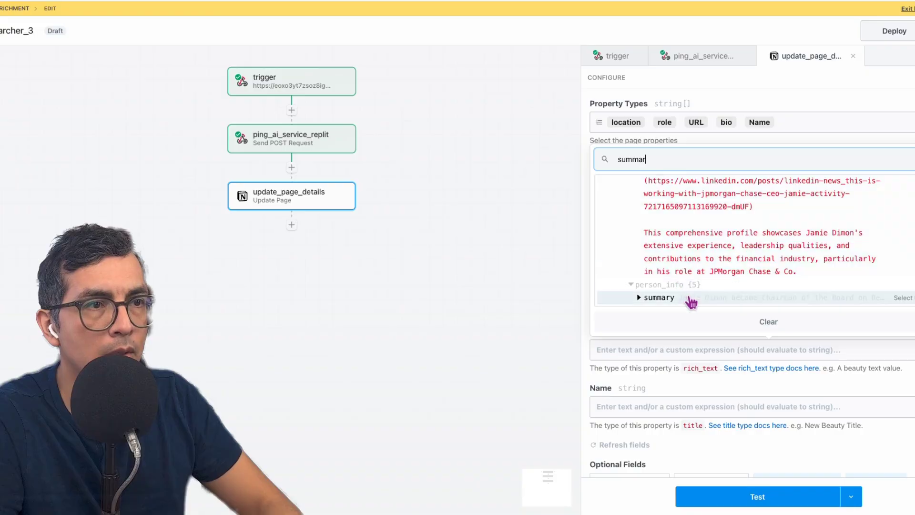
left_click(660, 300)
scroll(829, 234, "down", 2)
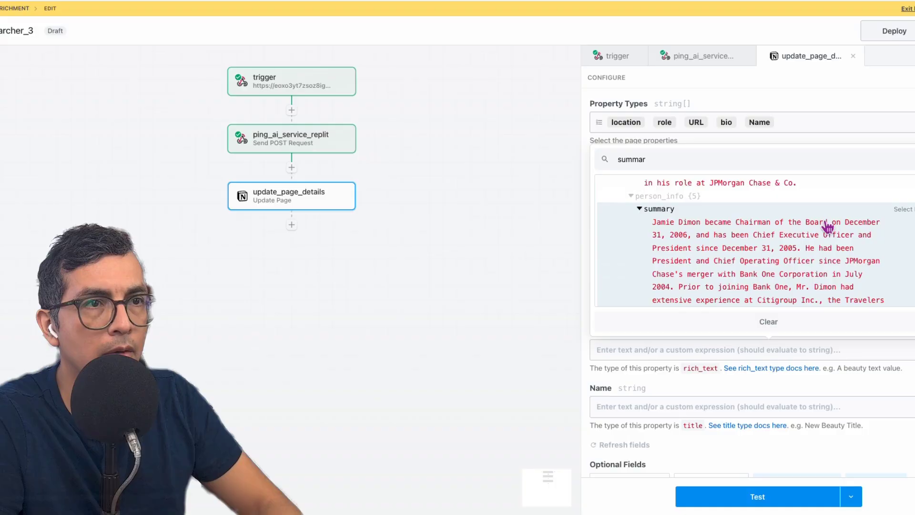
left_click(906, 181)
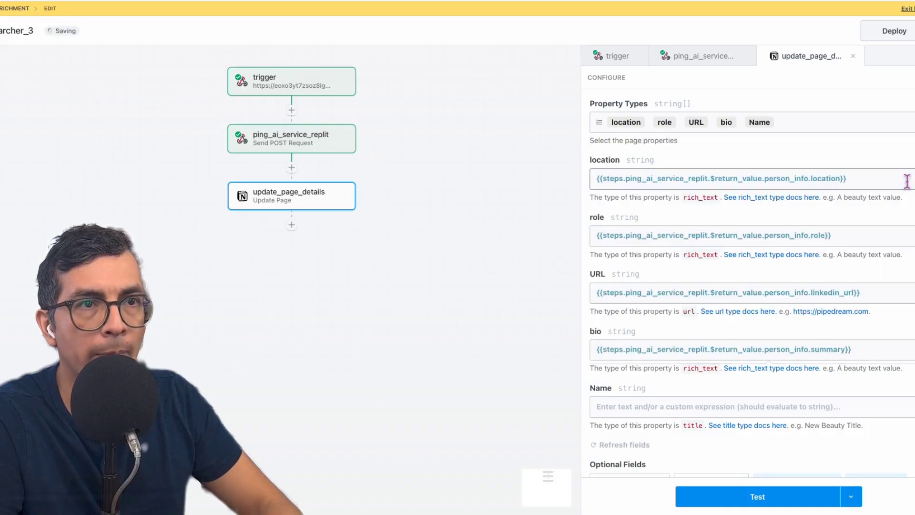
left_click(655, 406)
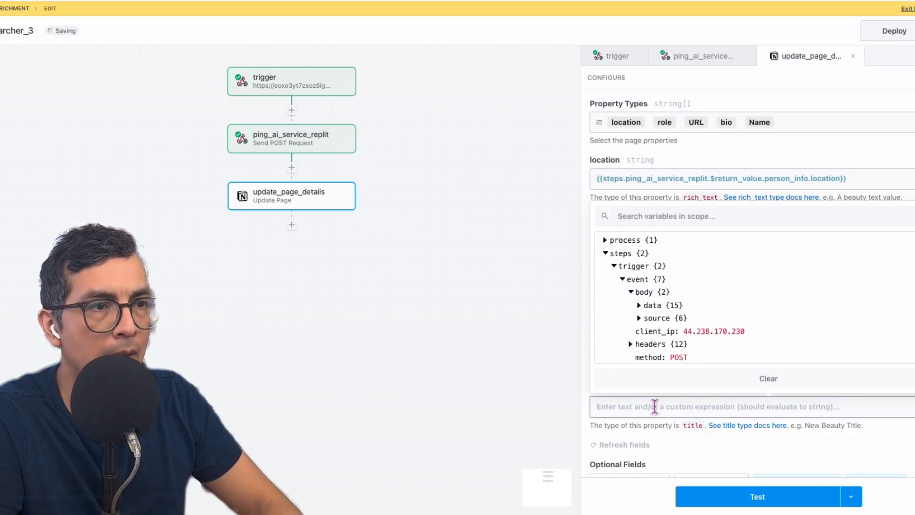
left_click(659, 217)
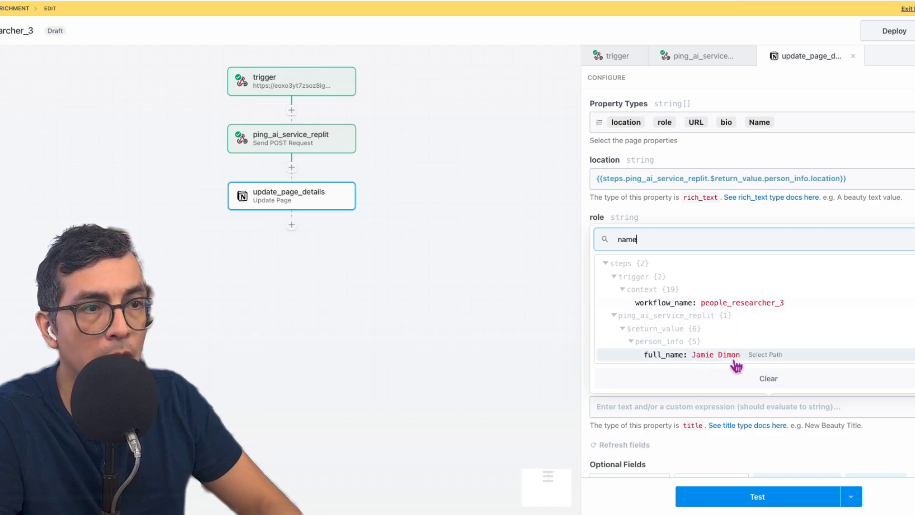
Step: Map person_info.full_name into the Name property and run a test of update_page_details
left_click(765, 356)
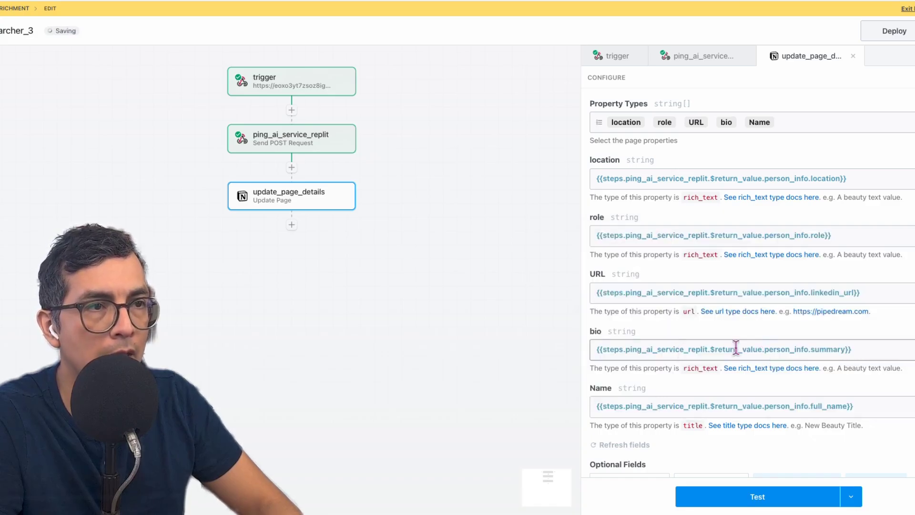
scroll(766, 387, "down", 1)
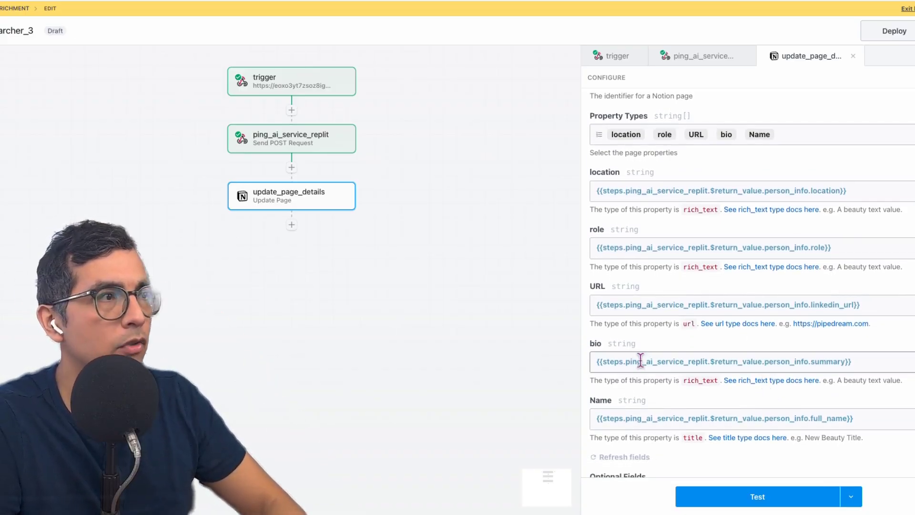
left_click(752, 500)
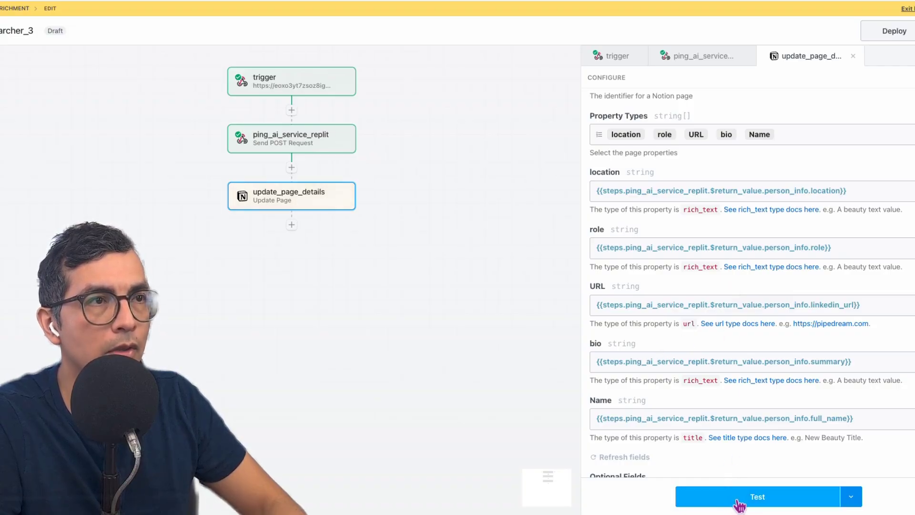
left_click(738, 501)
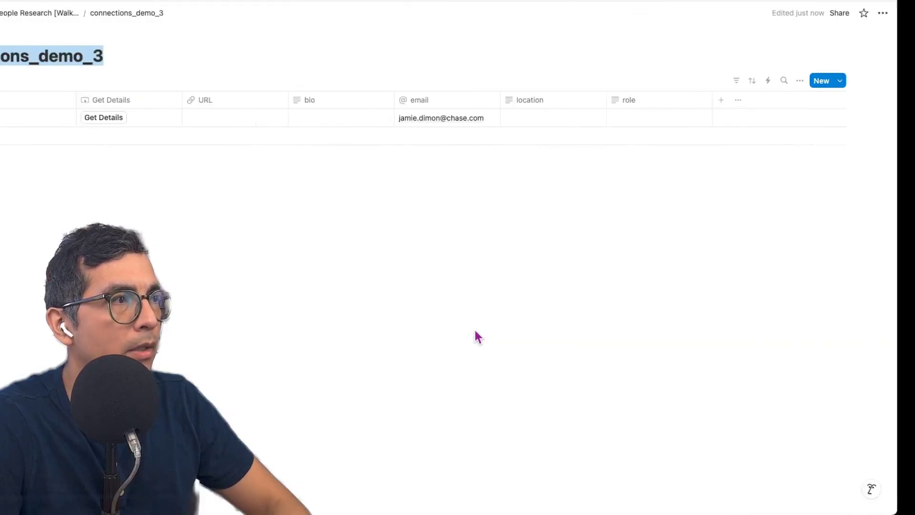
Step: Open the filled row in connections_demo_3 to check its name, bio, role, location and URL
left_click(122, 119)
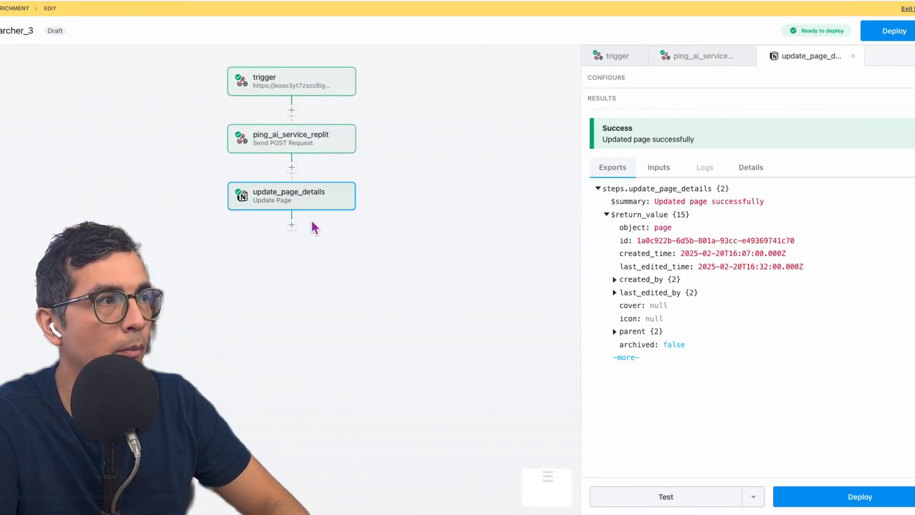
Step: Insert a Notion 'Append Block to Parent' action as the step after update_page_details
left_click(291, 228)
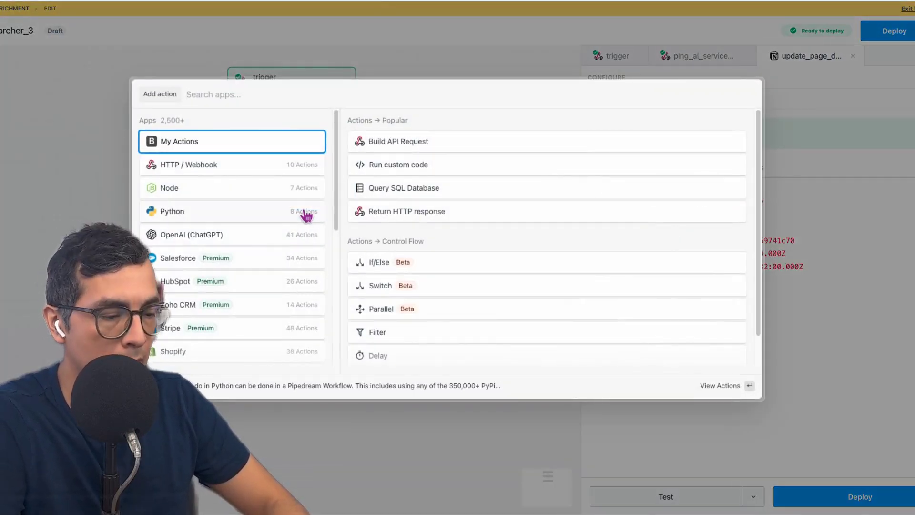
type("notion")
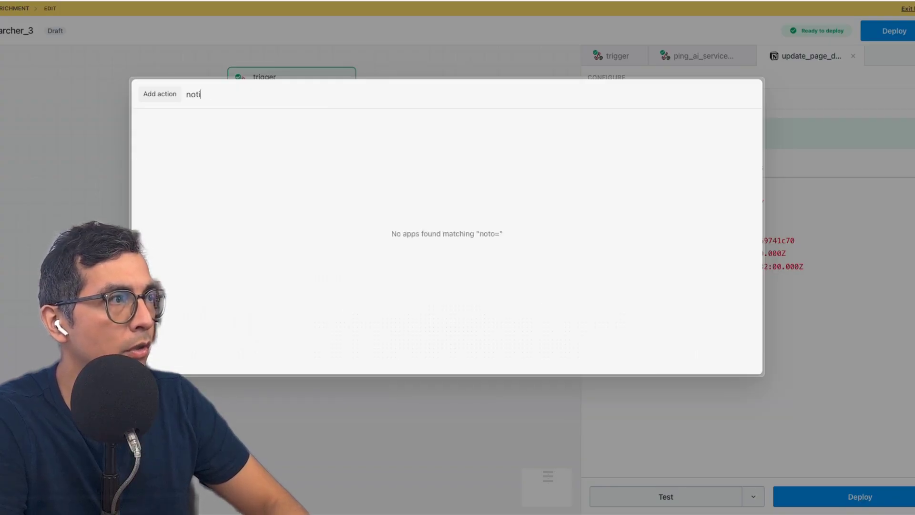
left_click(217, 147)
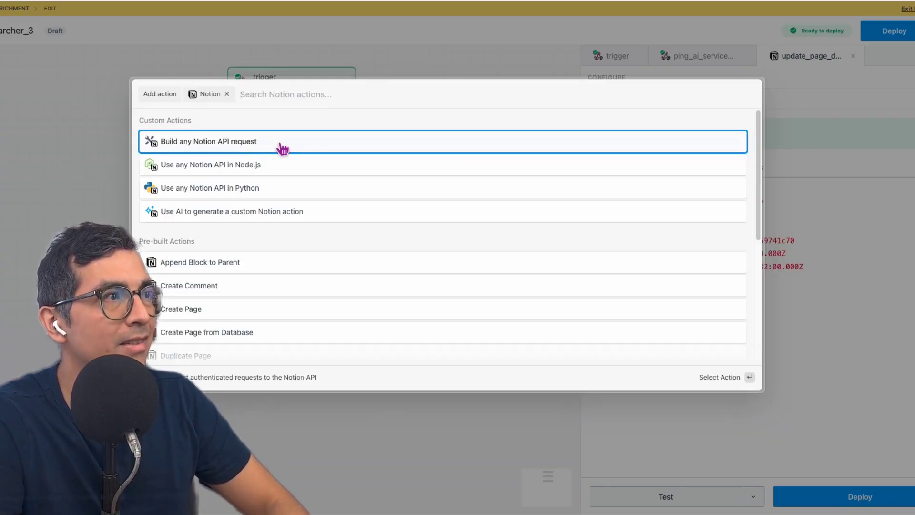
type("append")
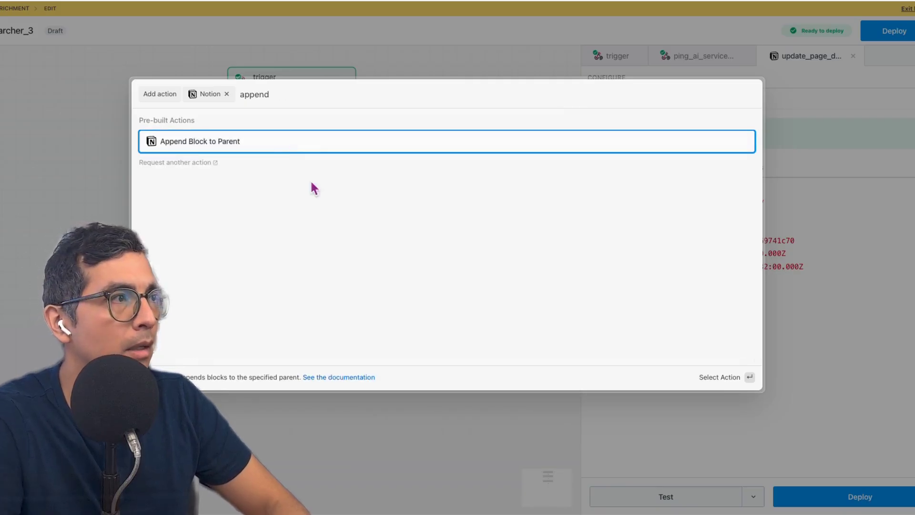
left_click(226, 146)
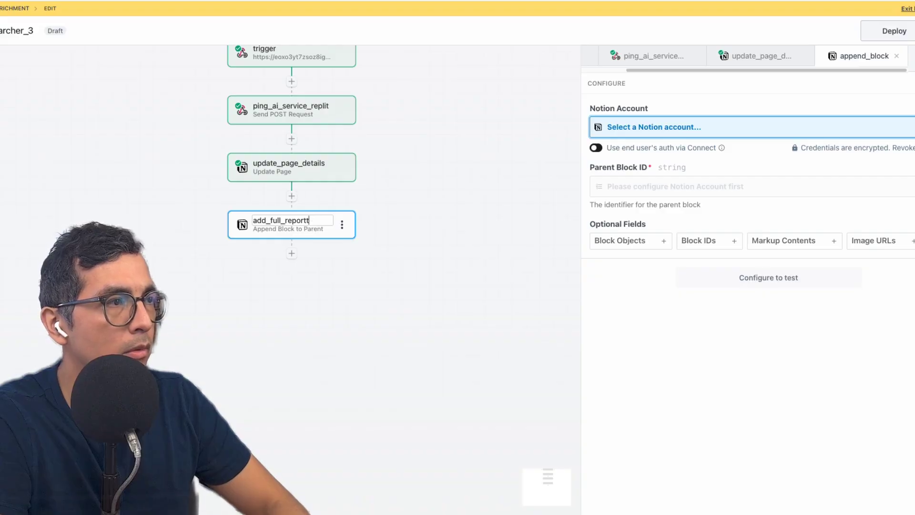
Step: Finish naming the step add_full_report_to_p… and connect the Notion account
type("ge")
key("Return")
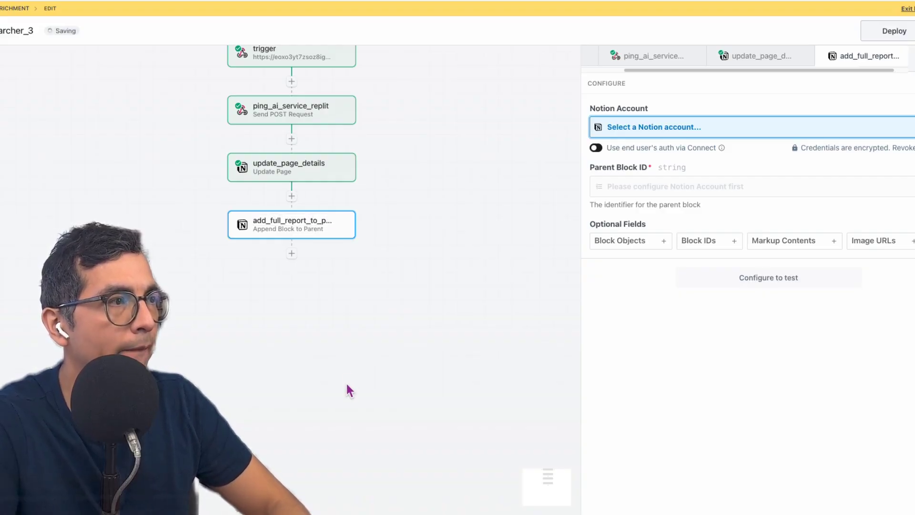
left_click(668, 128)
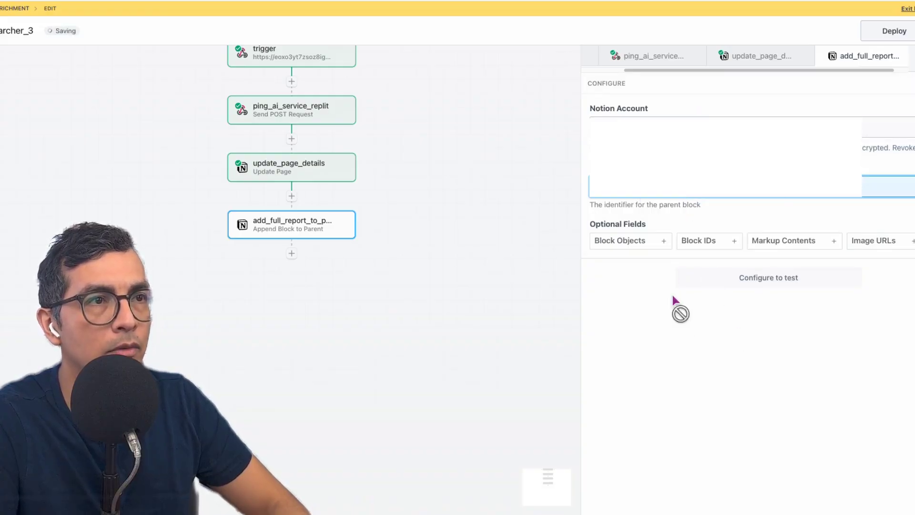
Step: Set the parent block to the custom expression steps.trigger.event.body.data.id
left_click(676, 190)
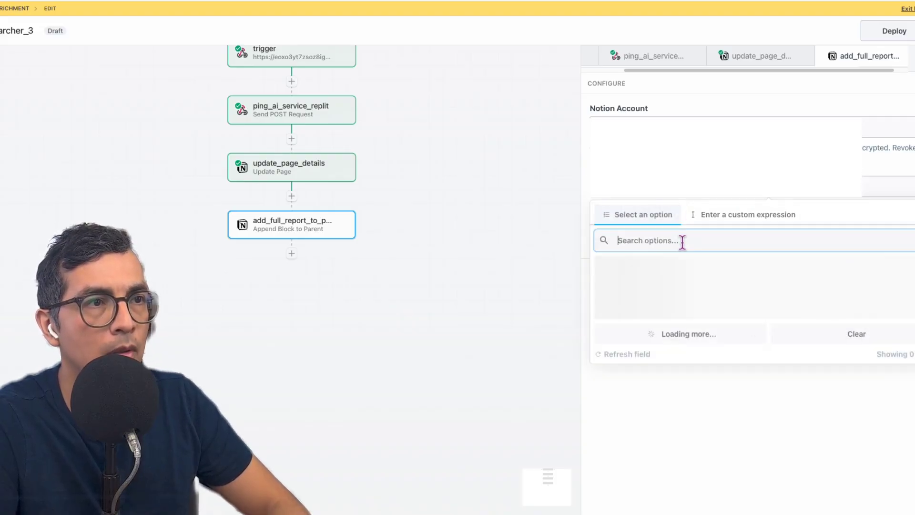
left_click(731, 219)
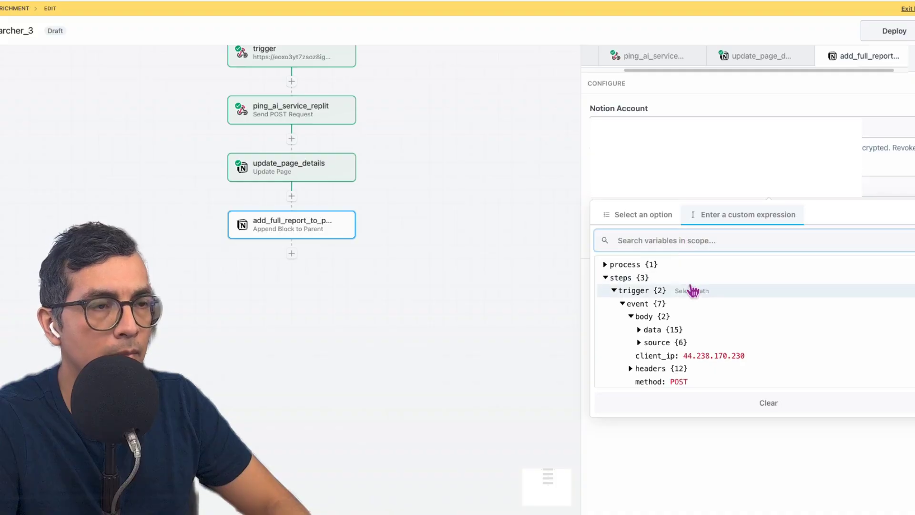
type("id")
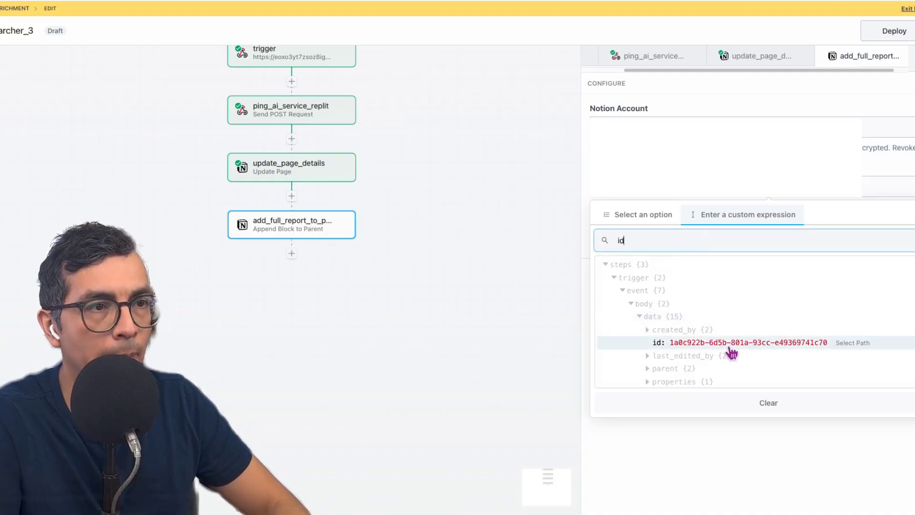
left_click(732, 352)
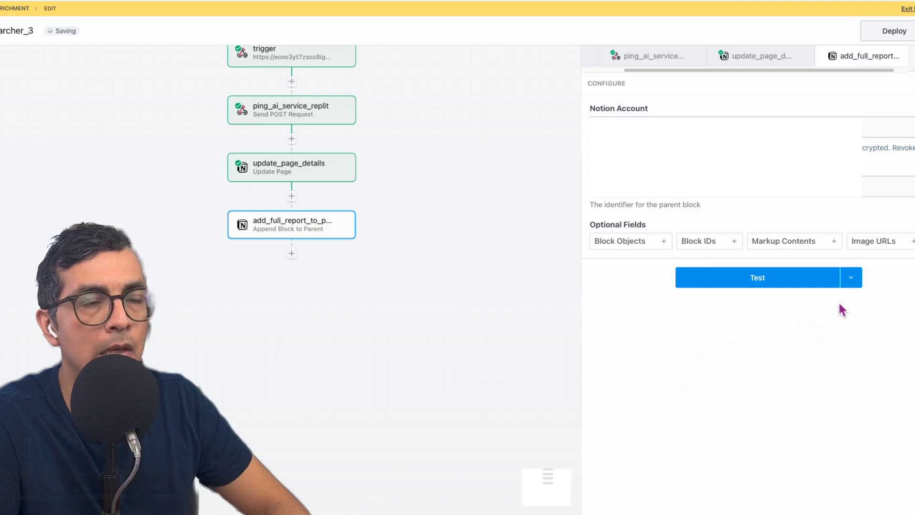
Step: Add the Markup Contents field and fill it with the AI service's detailed_report value
left_click(793, 246)
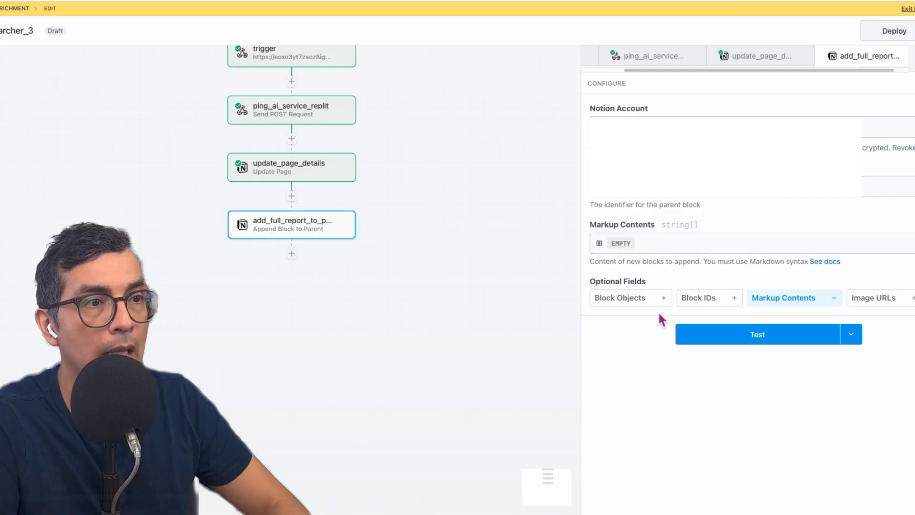
left_click(652, 244)
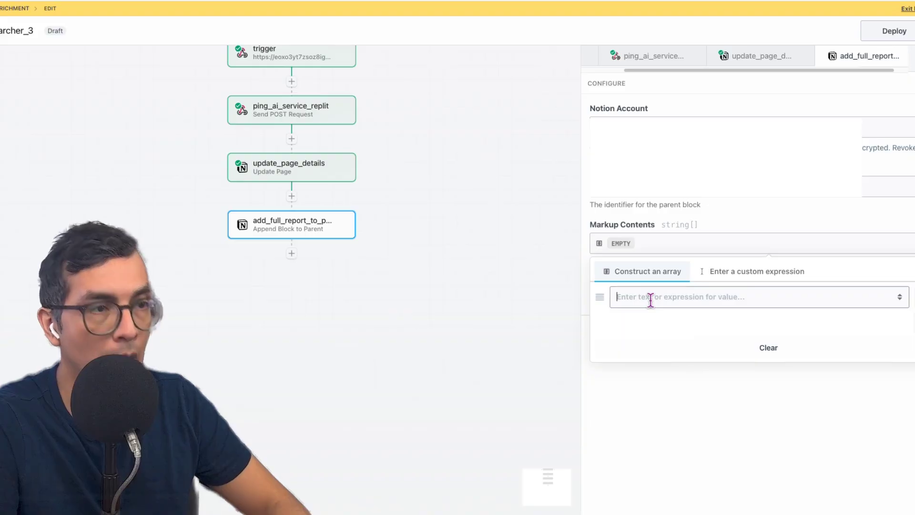
left_click(651, 297)
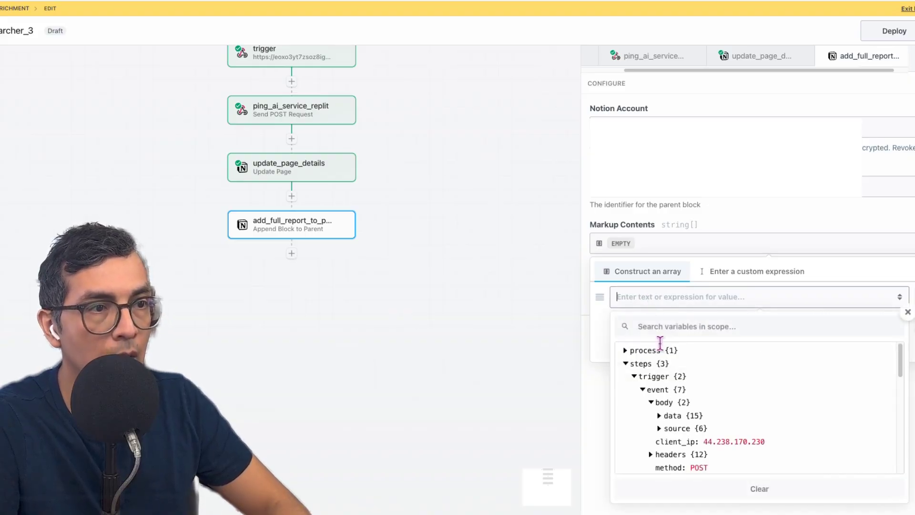
left_click(665, 327)
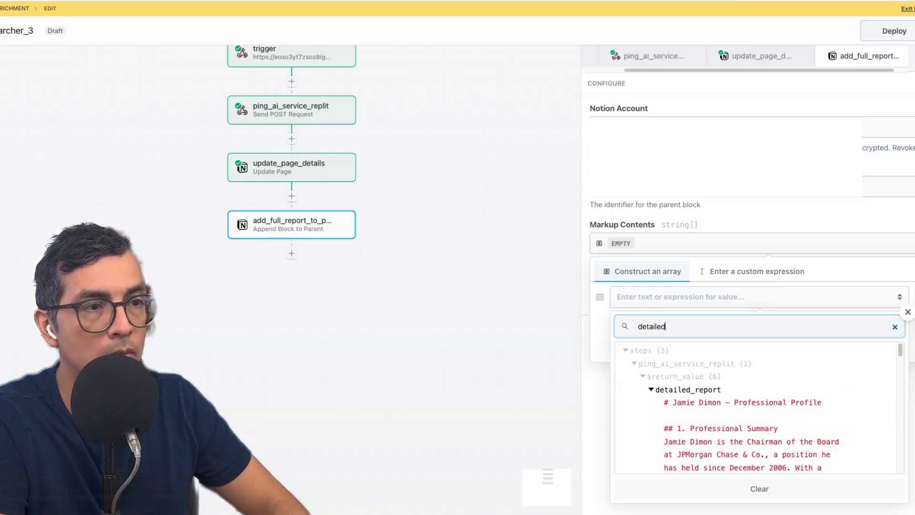
left_click(881, 396)
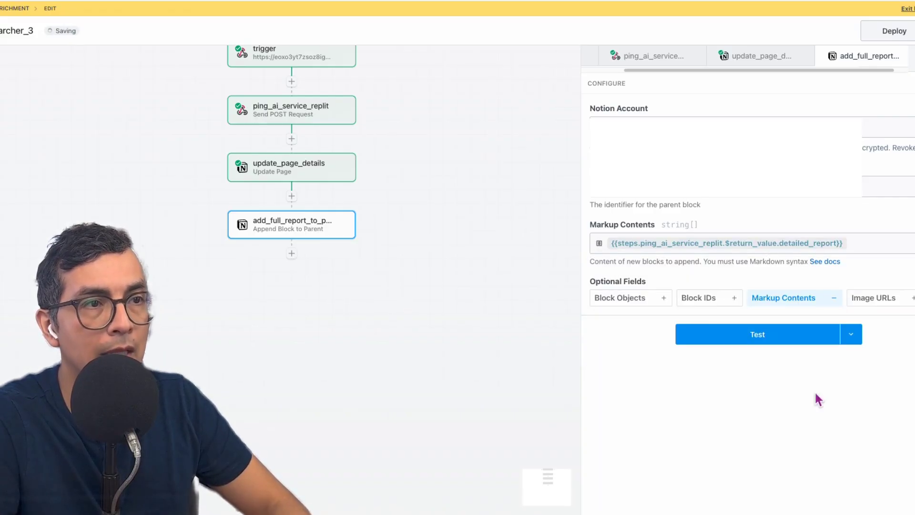
Step: Test the append step and review the 28-block Professional Profile report on the Notion page
left_click(748, 335)
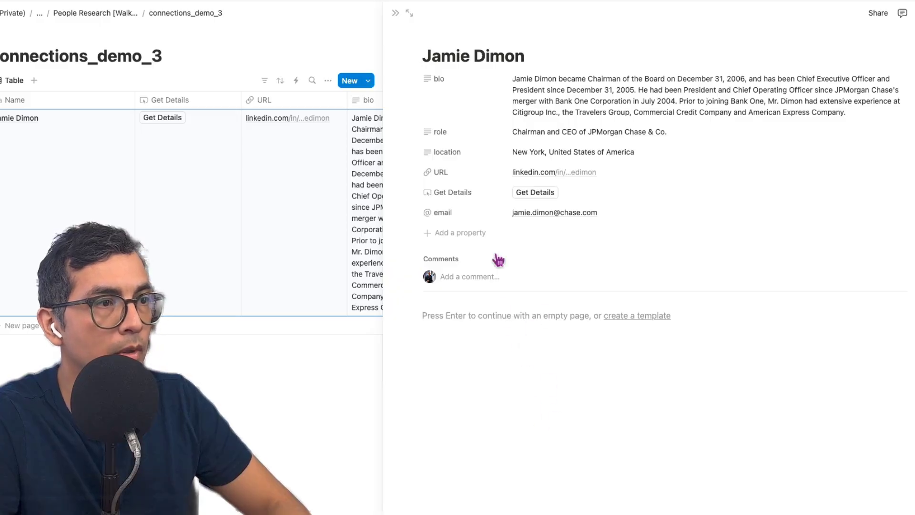
scroll(572, 429, "down", 3)
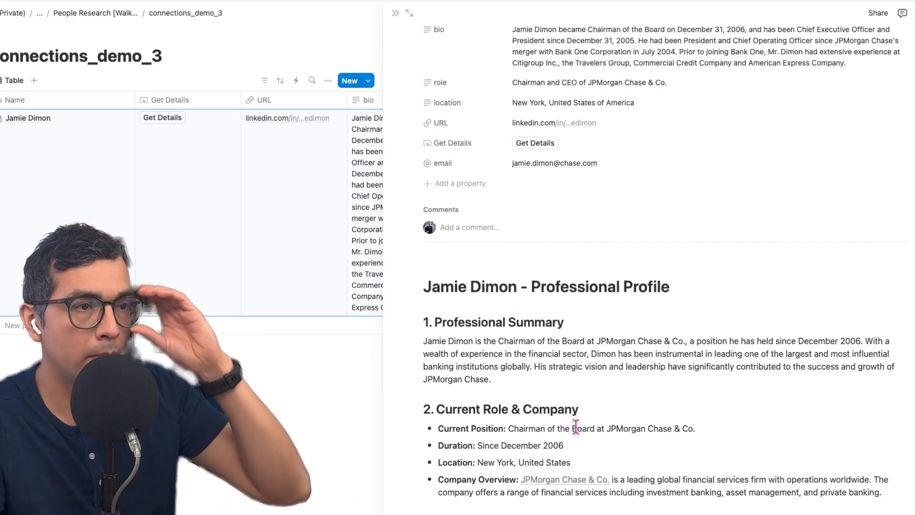
scroll(576, 425, "down", 5)
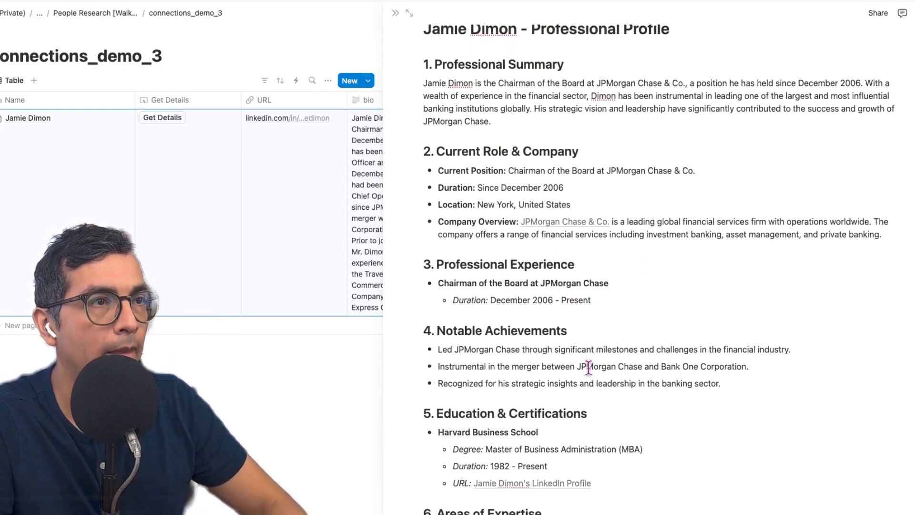
scroll(609, 270, "down", 6)
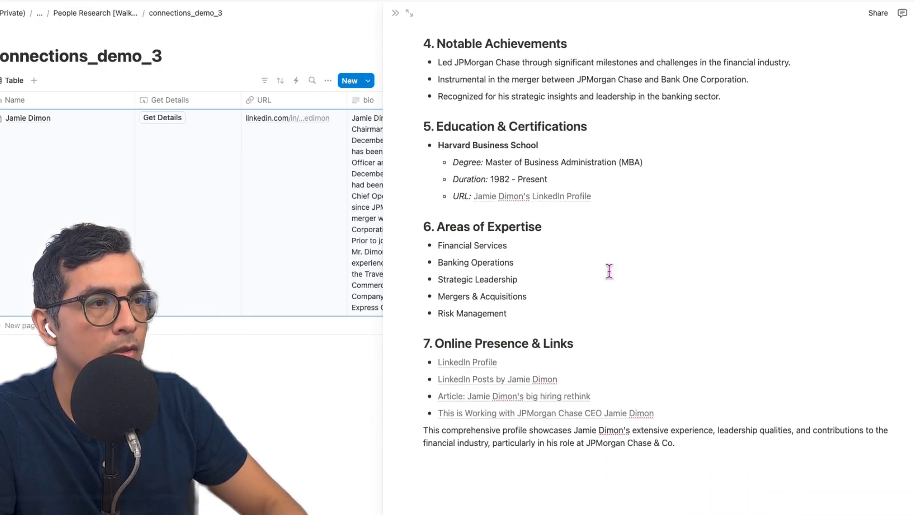
scroll(672, 299, "up", 2)
scroll(672, 299, "down", 2)
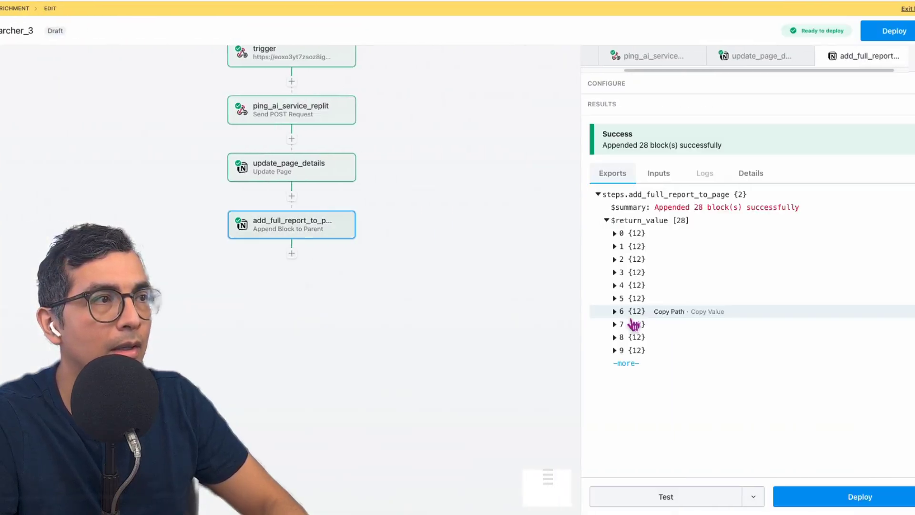
Step: Deploy the people_researcher_3 workflow so it is active as v29
left_click(899, 35)
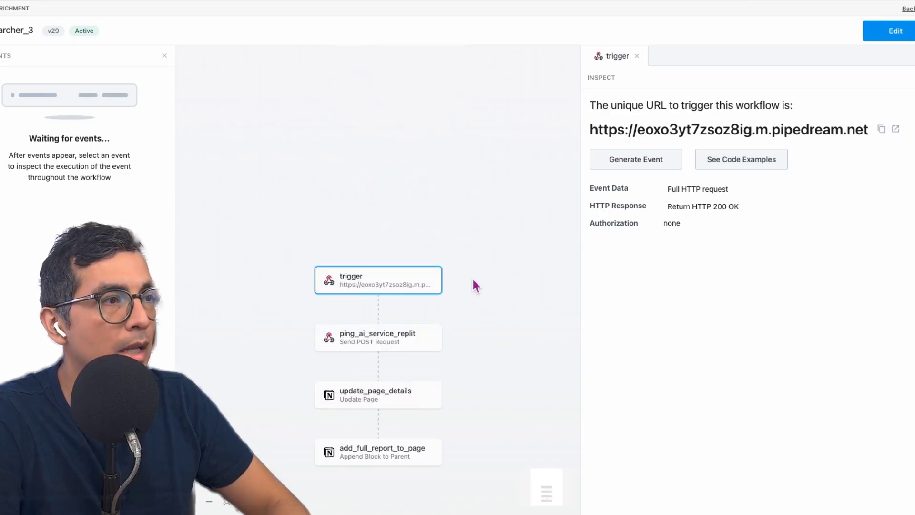
scroll(472, 302, "down", 2)
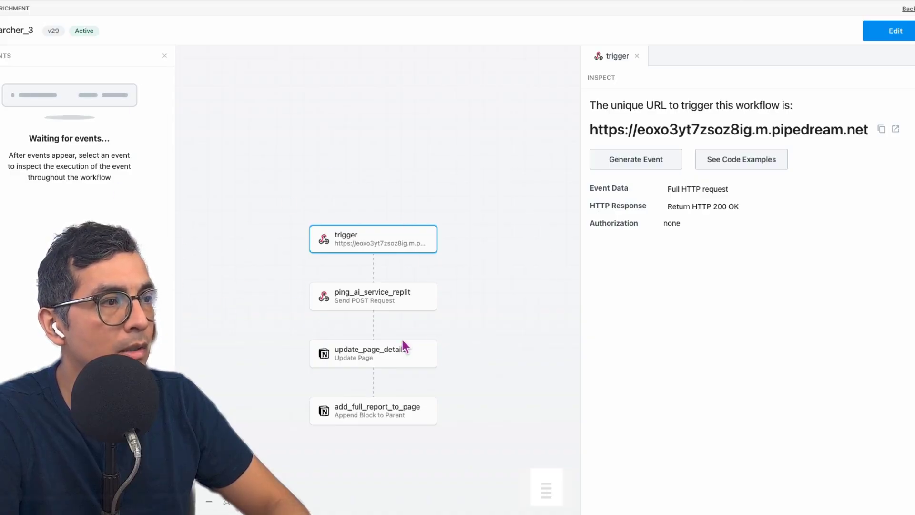
scroll(402, 339, "down", 1)
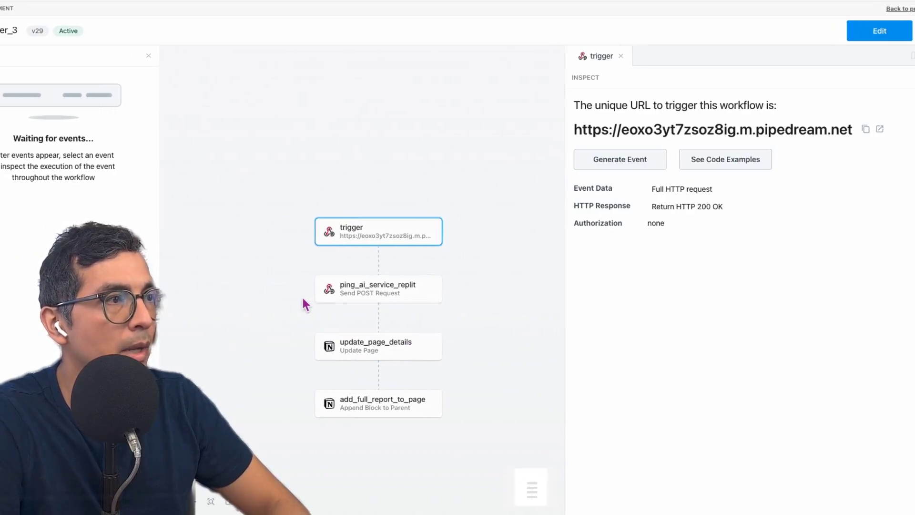
key("ctrl+Left")
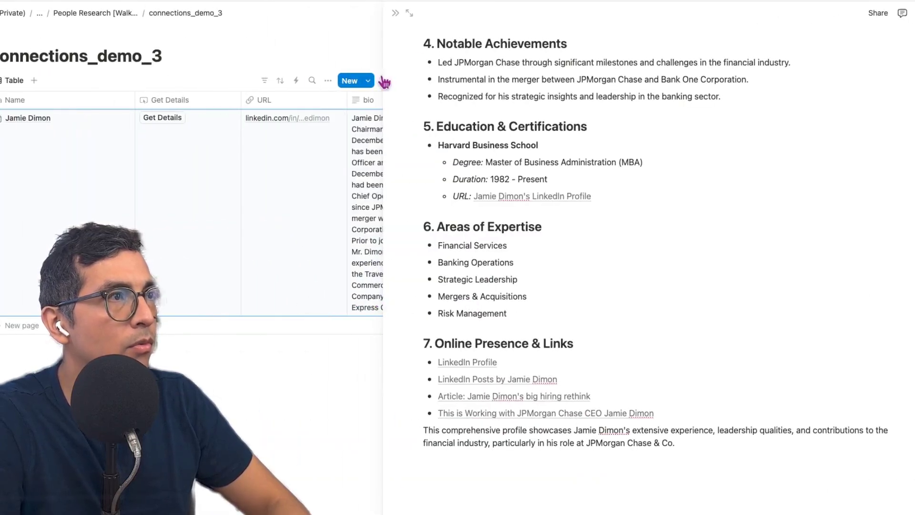
Step: Close the page preview and delete the existing person row from connections_demo_3
left_click(399, 16)
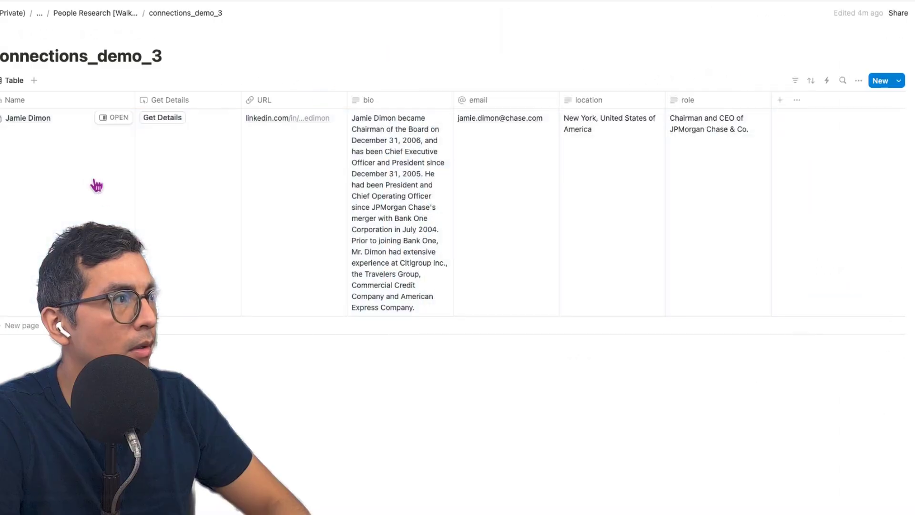
left_click(5, 120)
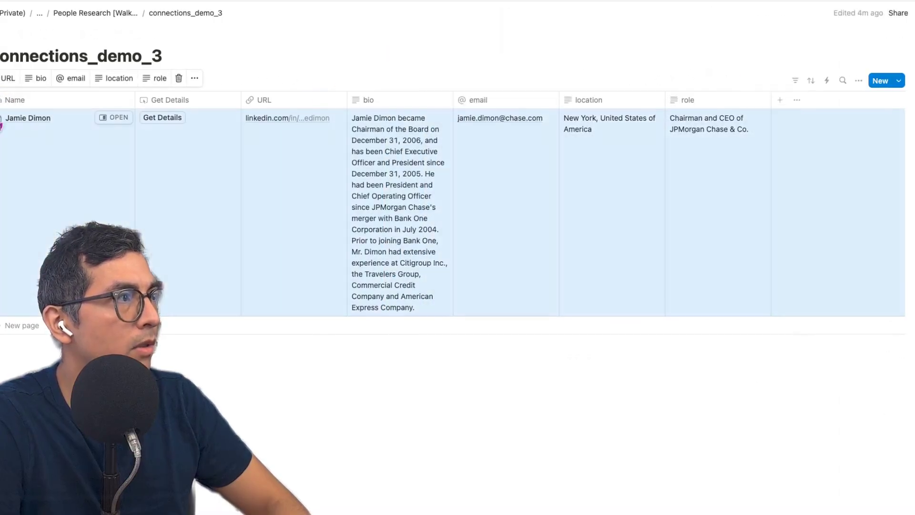
left_click(176, 79)
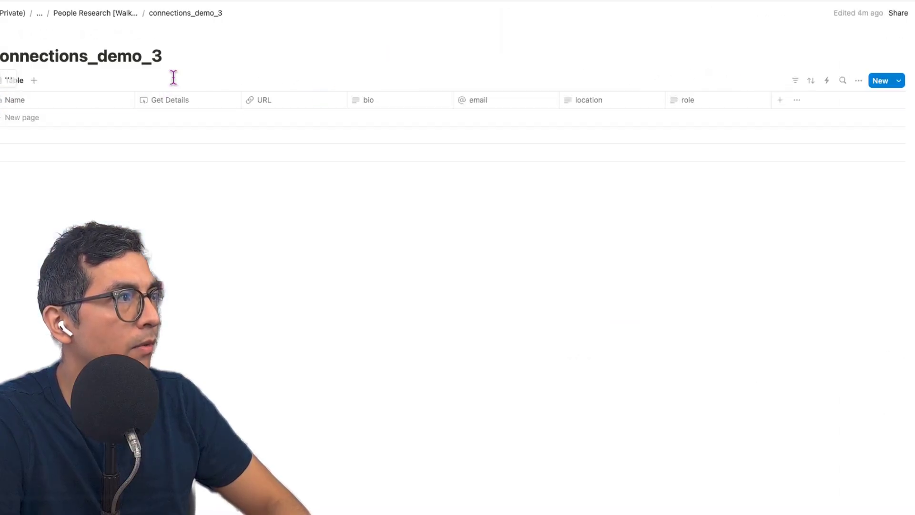
Step: Create a new page and enter the contact's e-mail address in its email property
left_click(31, 123)
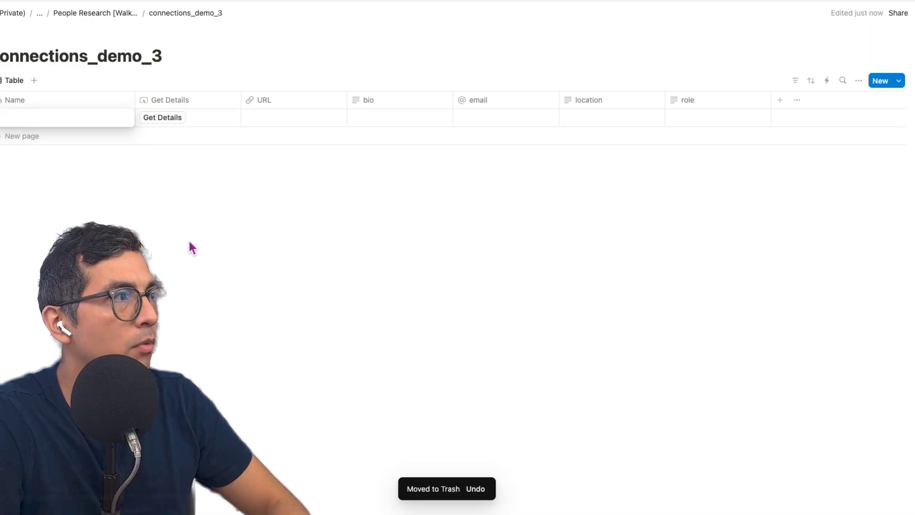
left_click(115, 118)
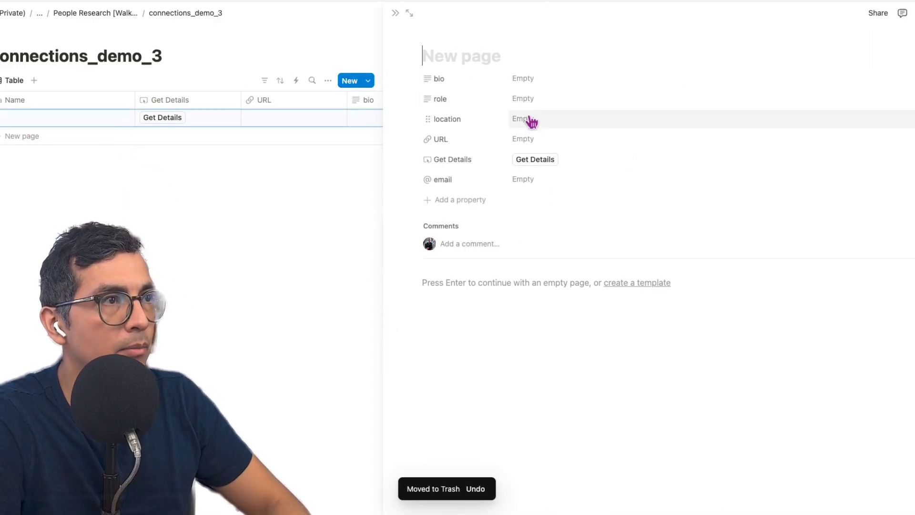
left_click(531, 179)
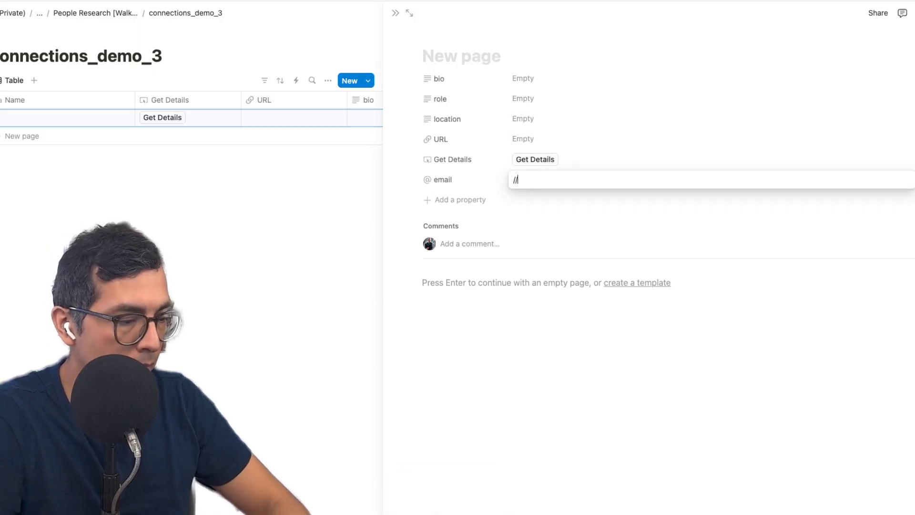
left_click(551, 348)
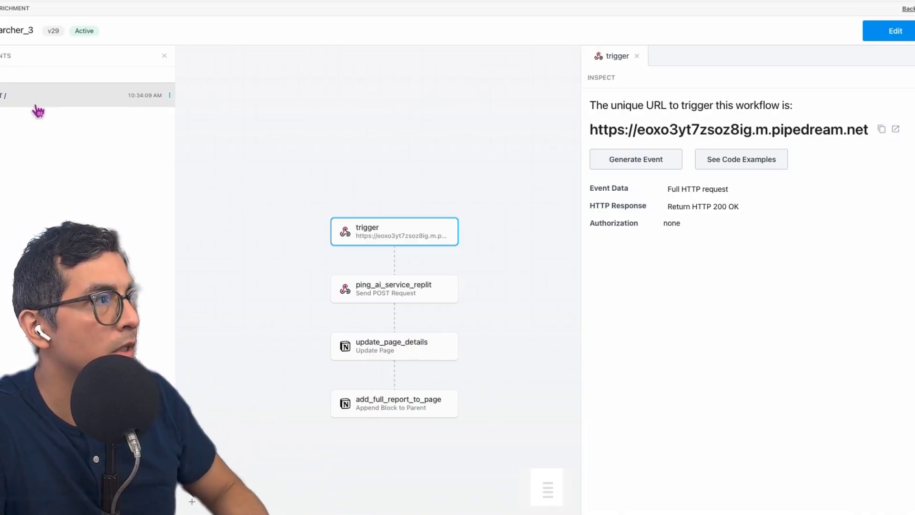
Step: Open the 10:34:09 AM POST event and review its completed run of every step
left_click(49, 97)
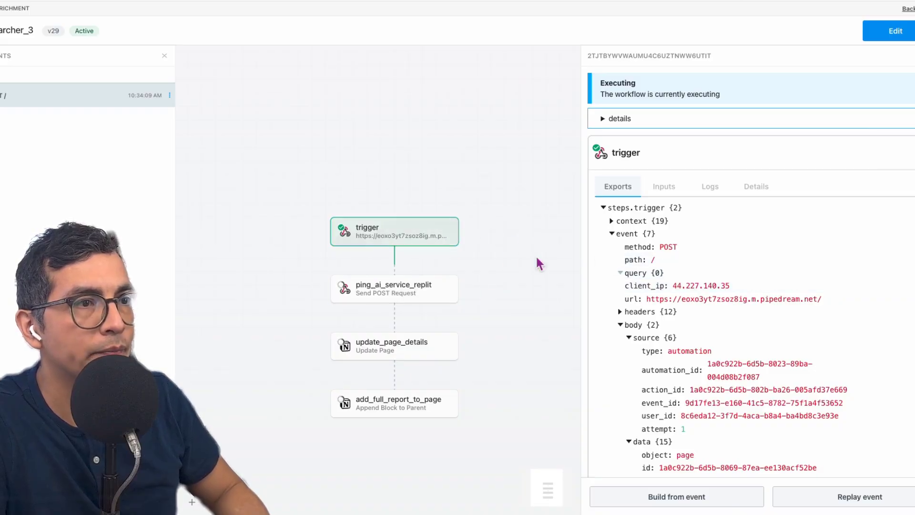
scroll(786, 306, "down", 3)
scroll(757, 232, "down", 1)
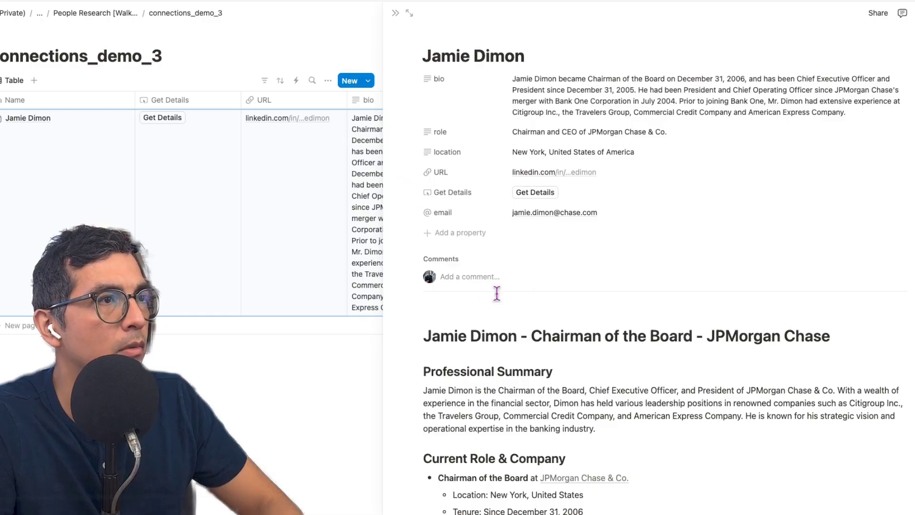
scroll(599, 256, "down", 10)
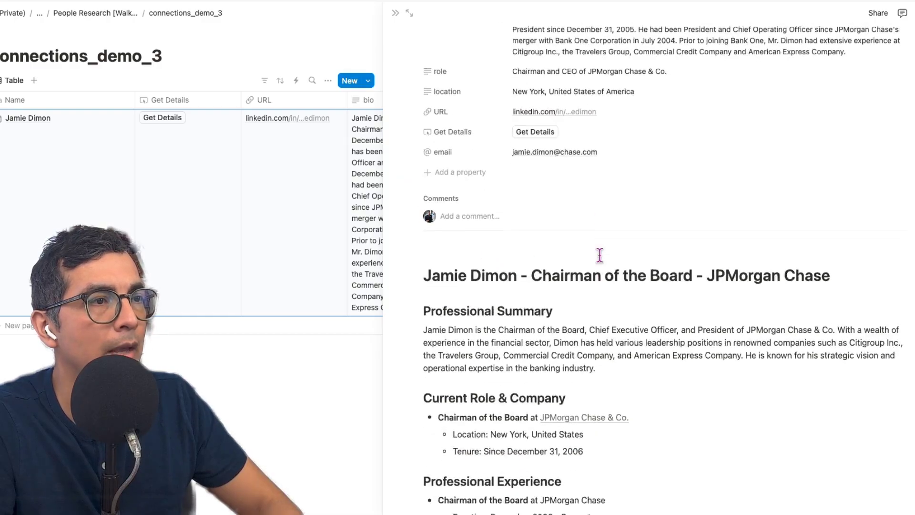
scroll(600, 256, "up", 3)
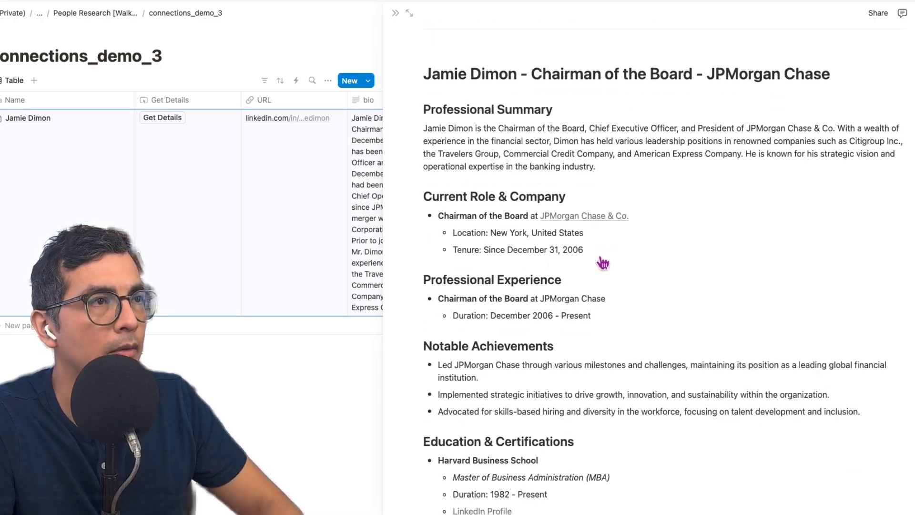